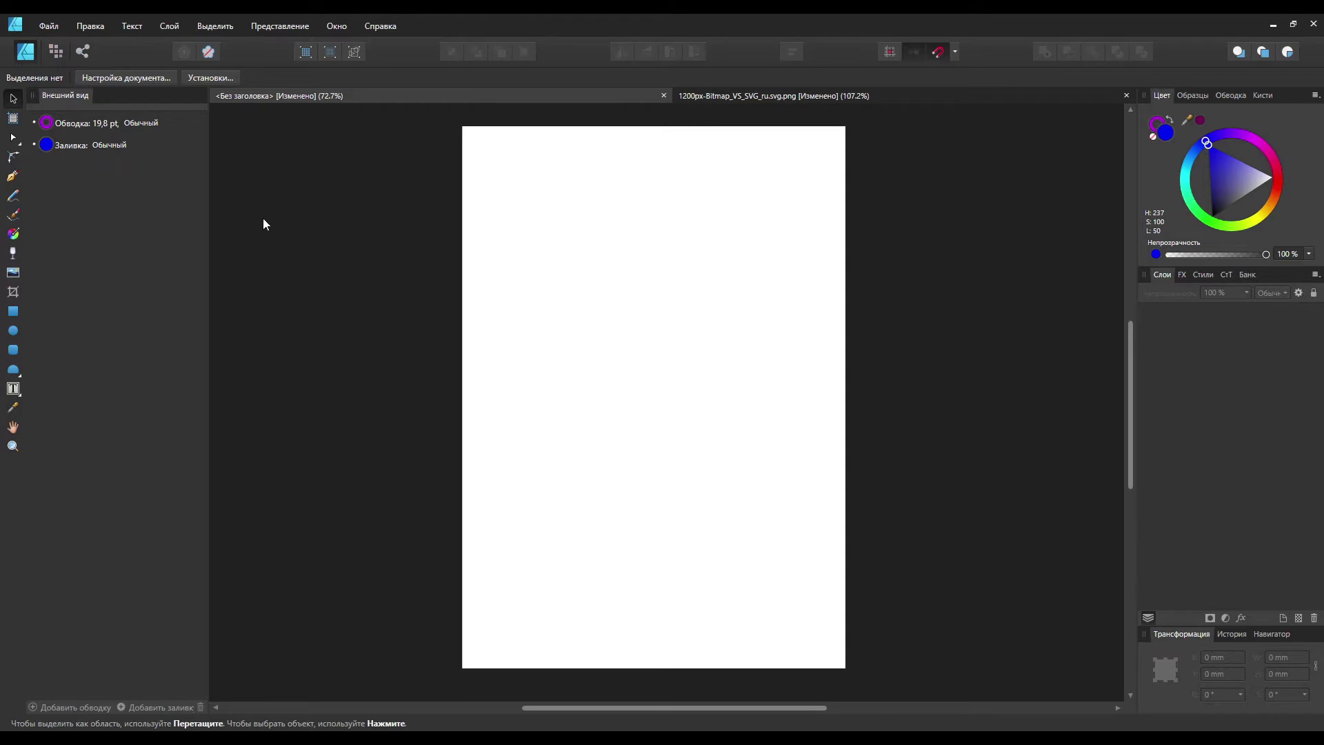
Step: Draw a filled circle about 111 mm in diameter in the left half of the page with the Ellipse tool
click(13, 333)
drag(480, 307, 630, 481)
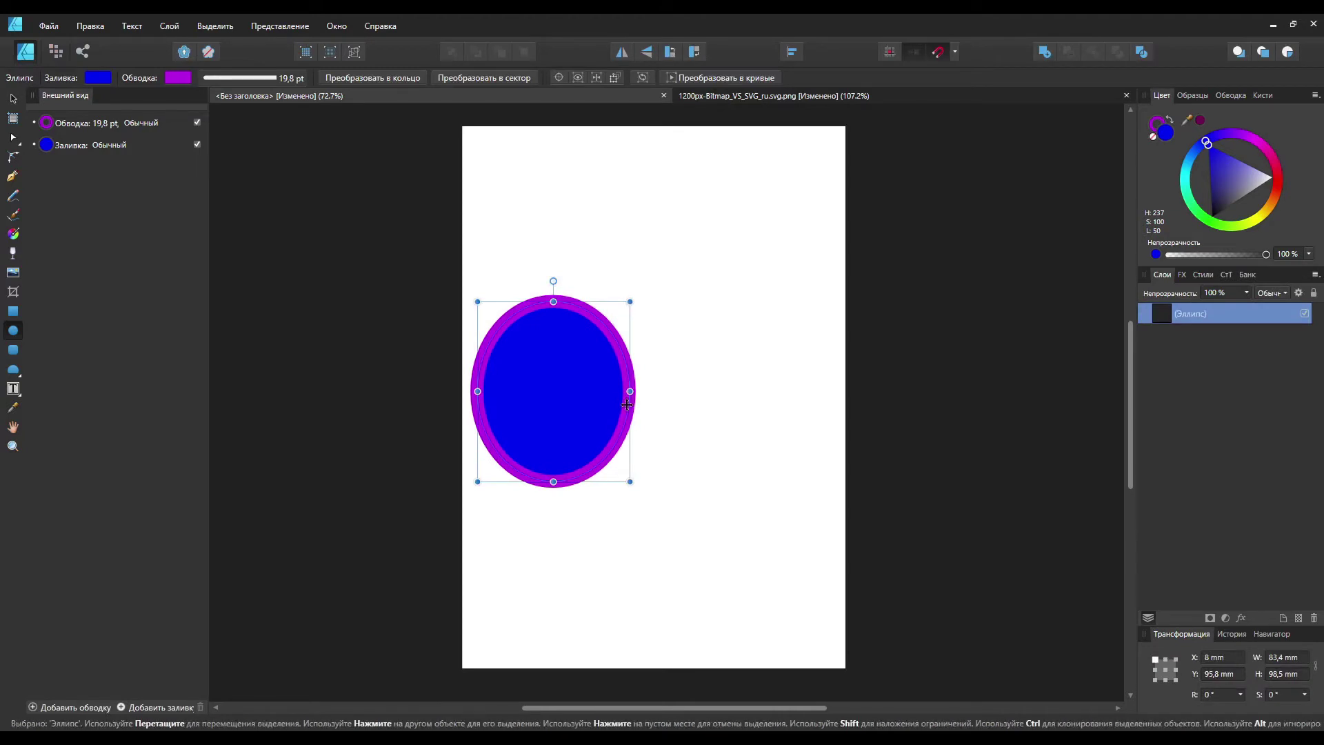
key(Delete)
drag(488, 298, 685, 508)
Step: Remove the purple outline from the blue circle
click(177, 78)
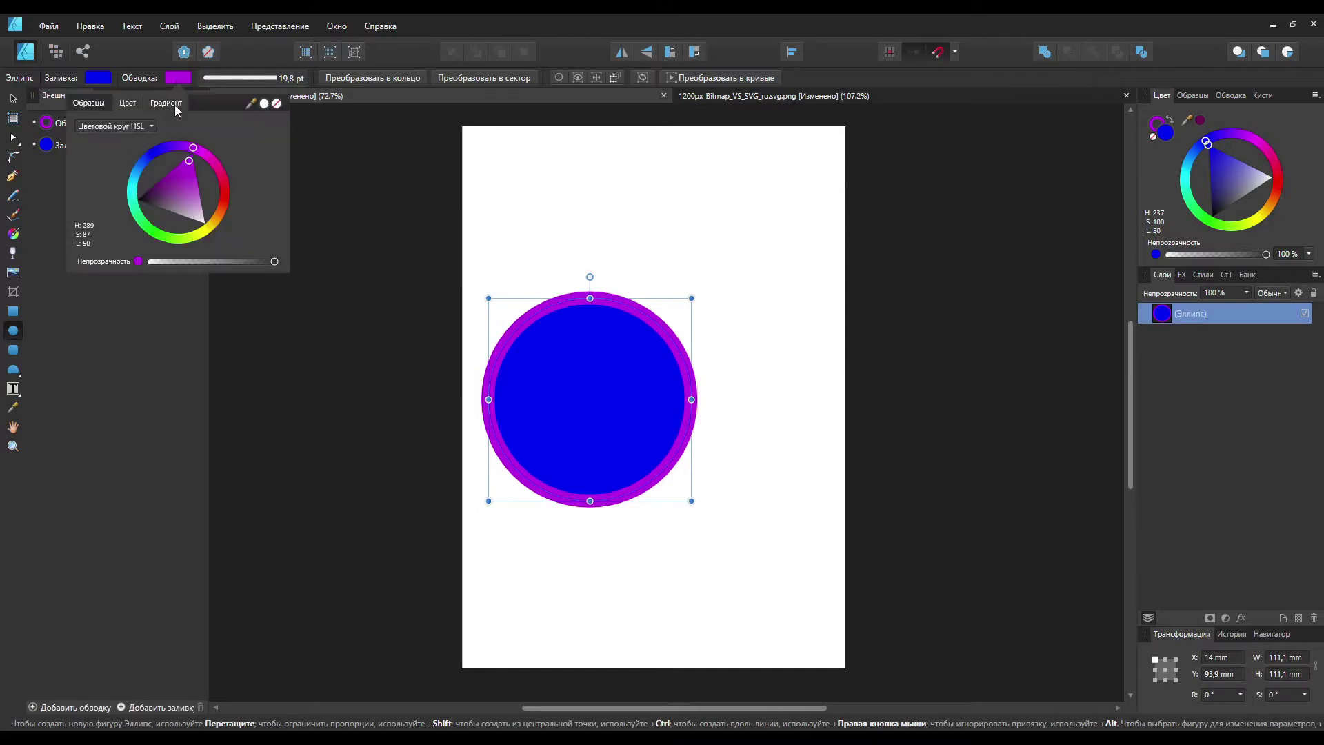
click(99, 102)
click(122, 102)
click(276, 104)
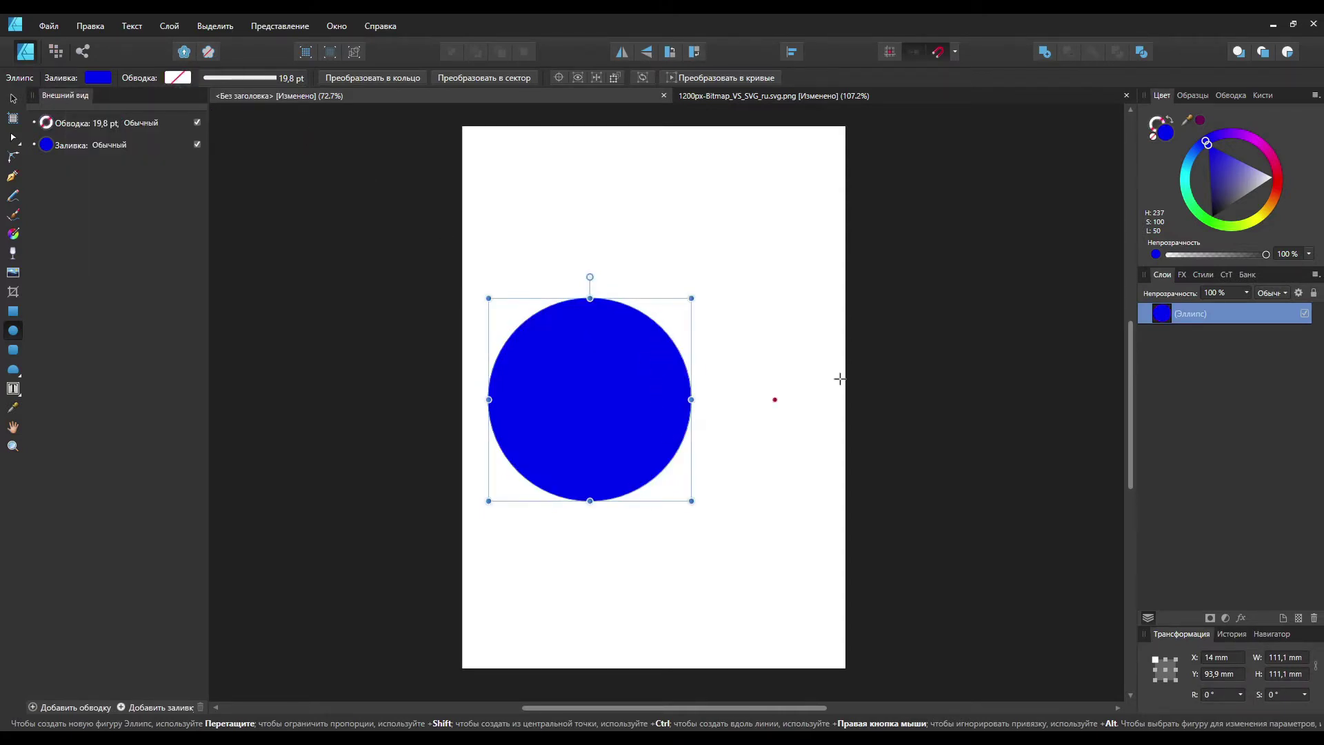
Step: Scale the blue circle down proportionally to about 73 mm in diameter
scroll(645, 386, up, 6)
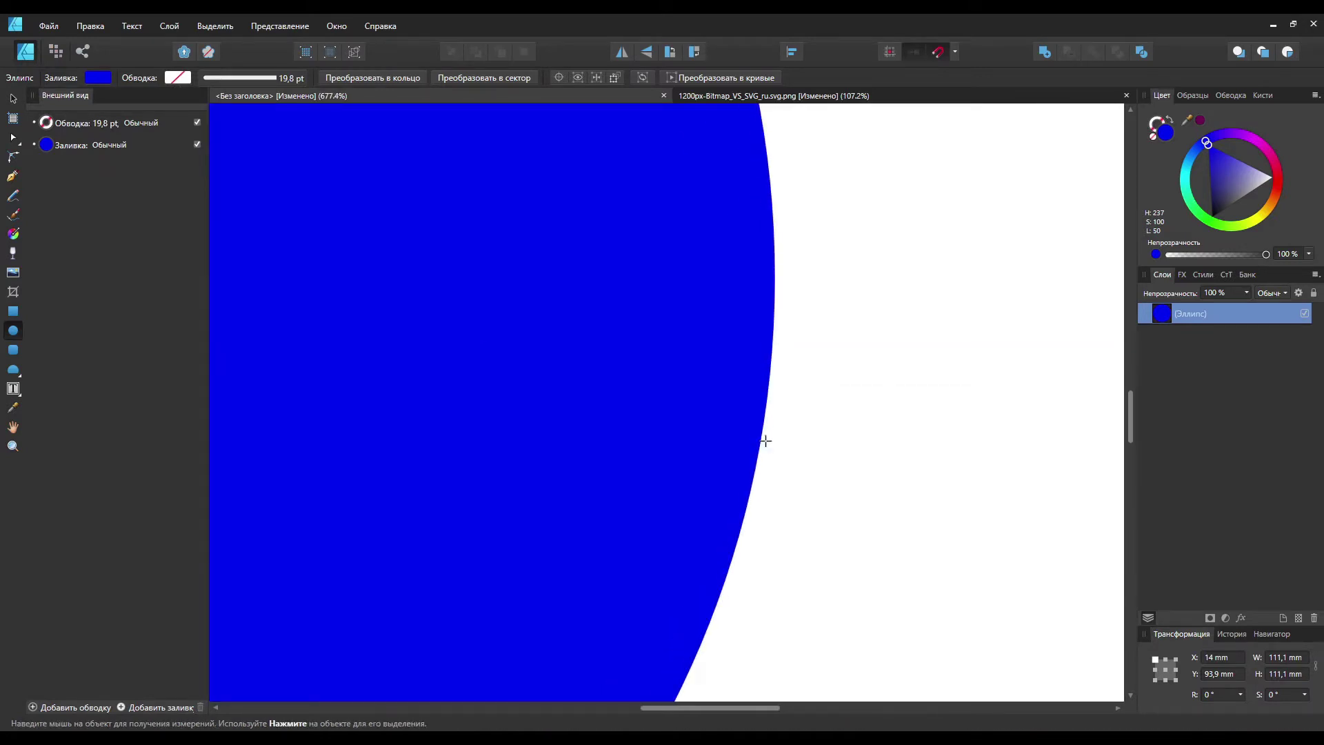
scroll(765, 445, down, 6)
scroll(760, 464, up, 3)
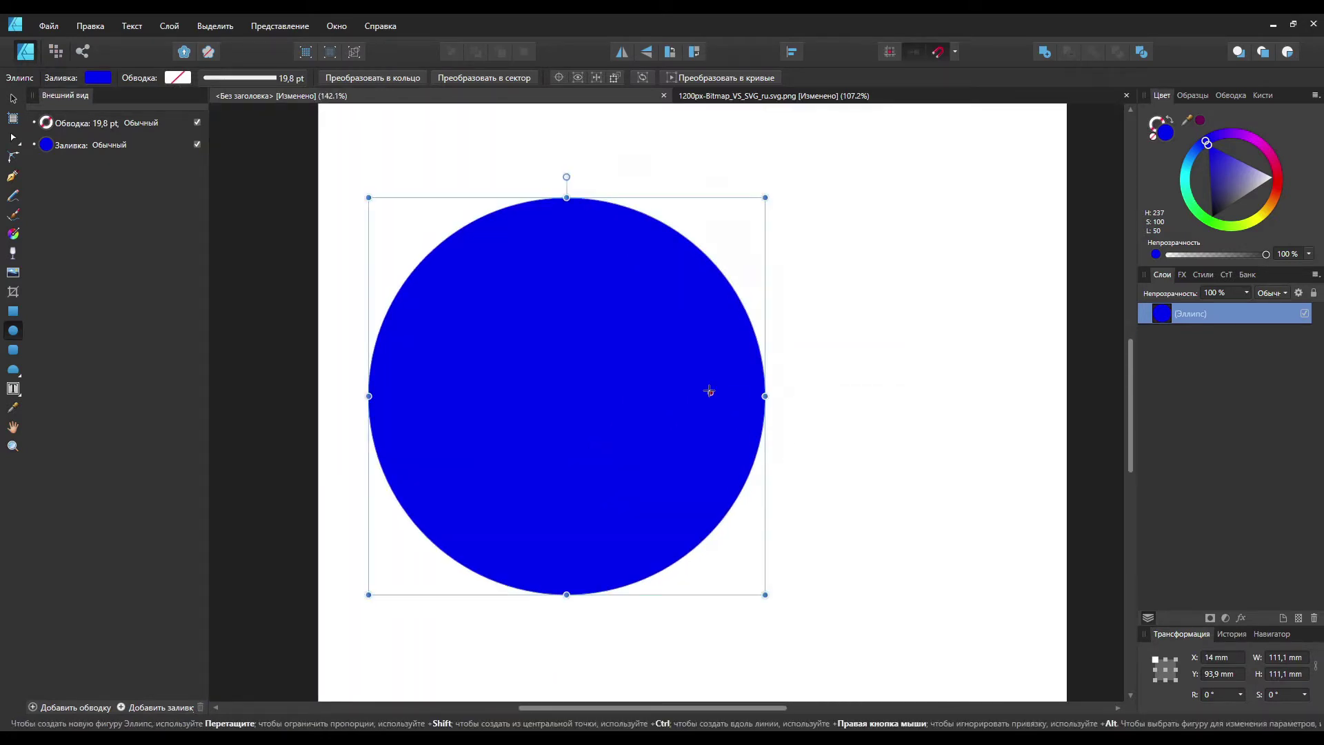
drag(765, 198, 628, 333)
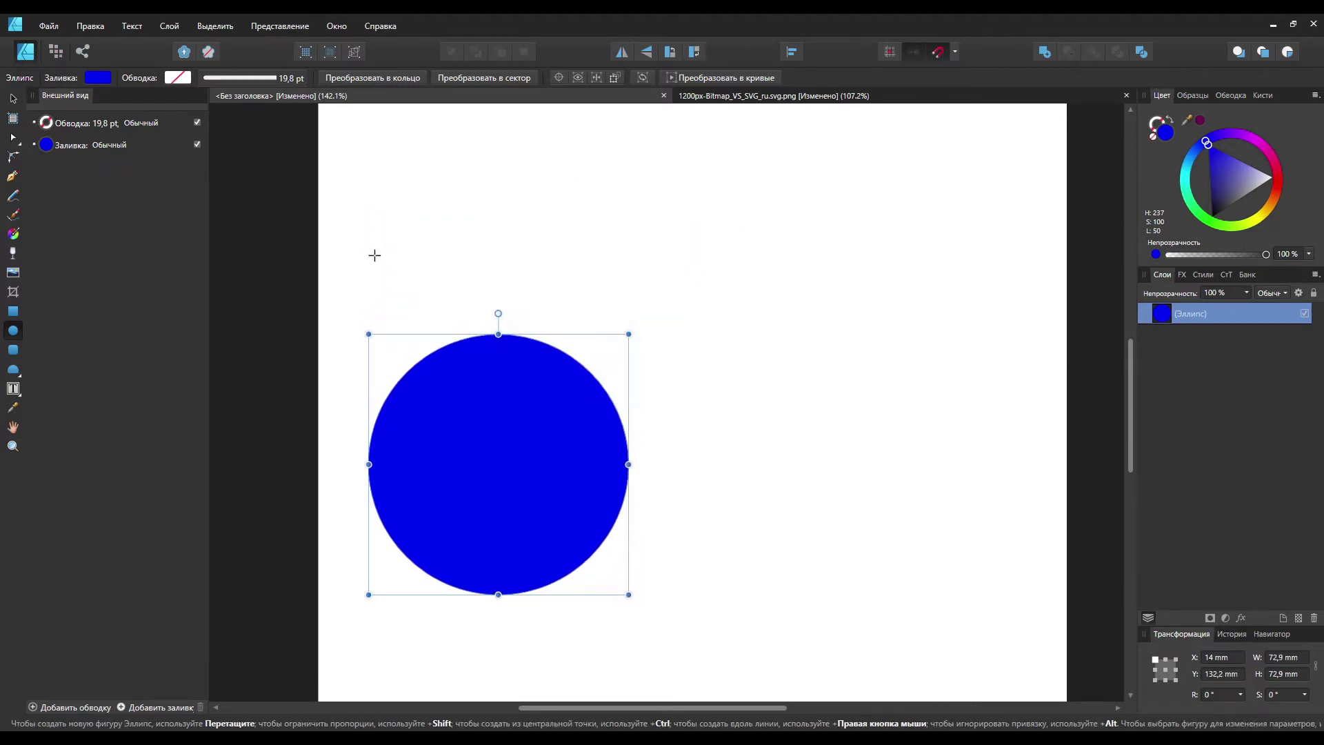
Step: Switch to pixel editing and make a circular marquee selection about 78 mm wide to the right of the blue circle
click(58, 54)
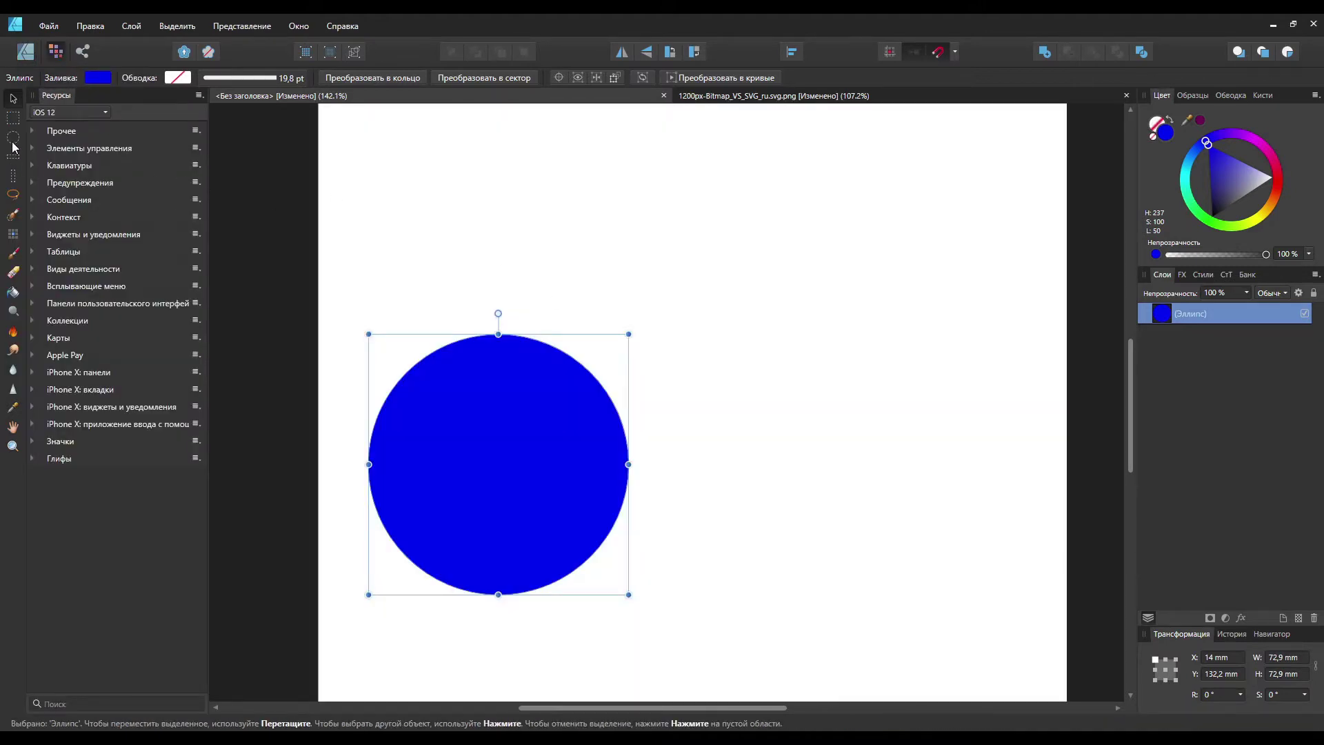
click(12, 140)
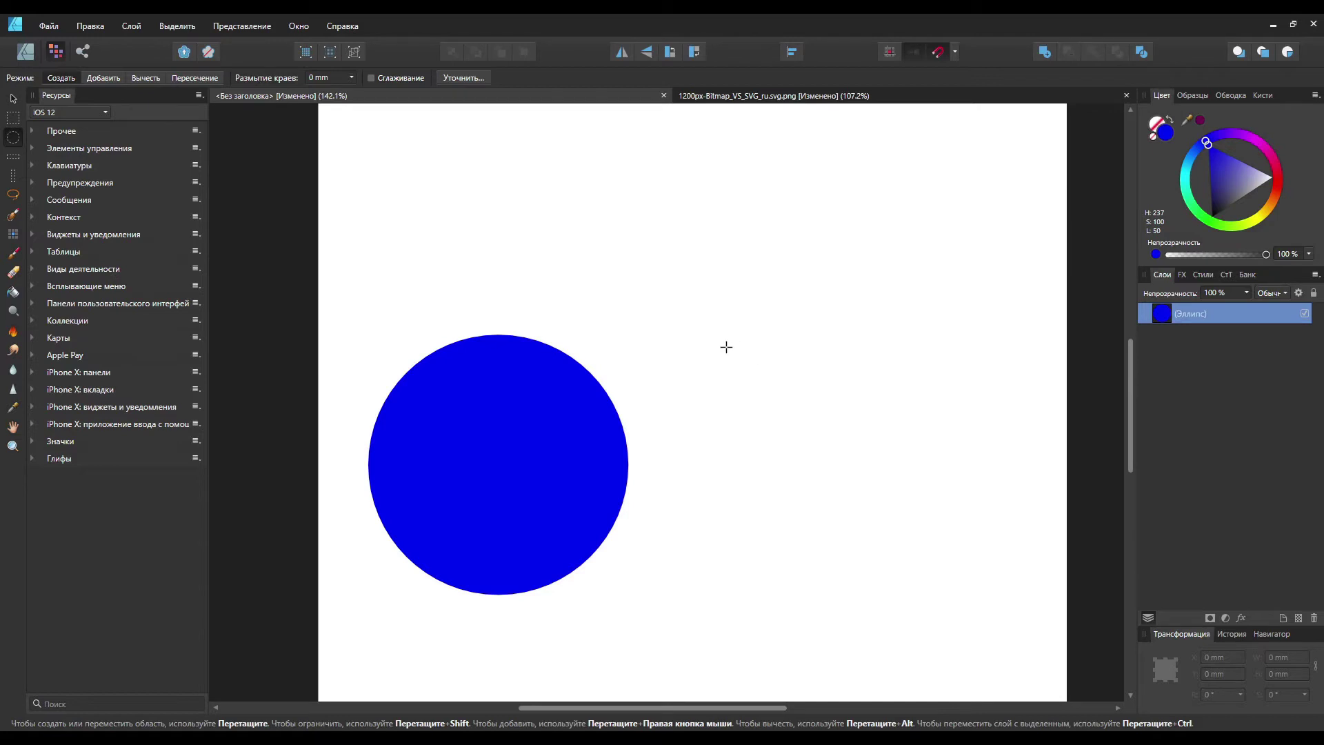
drag(714, 339, 898, 516)
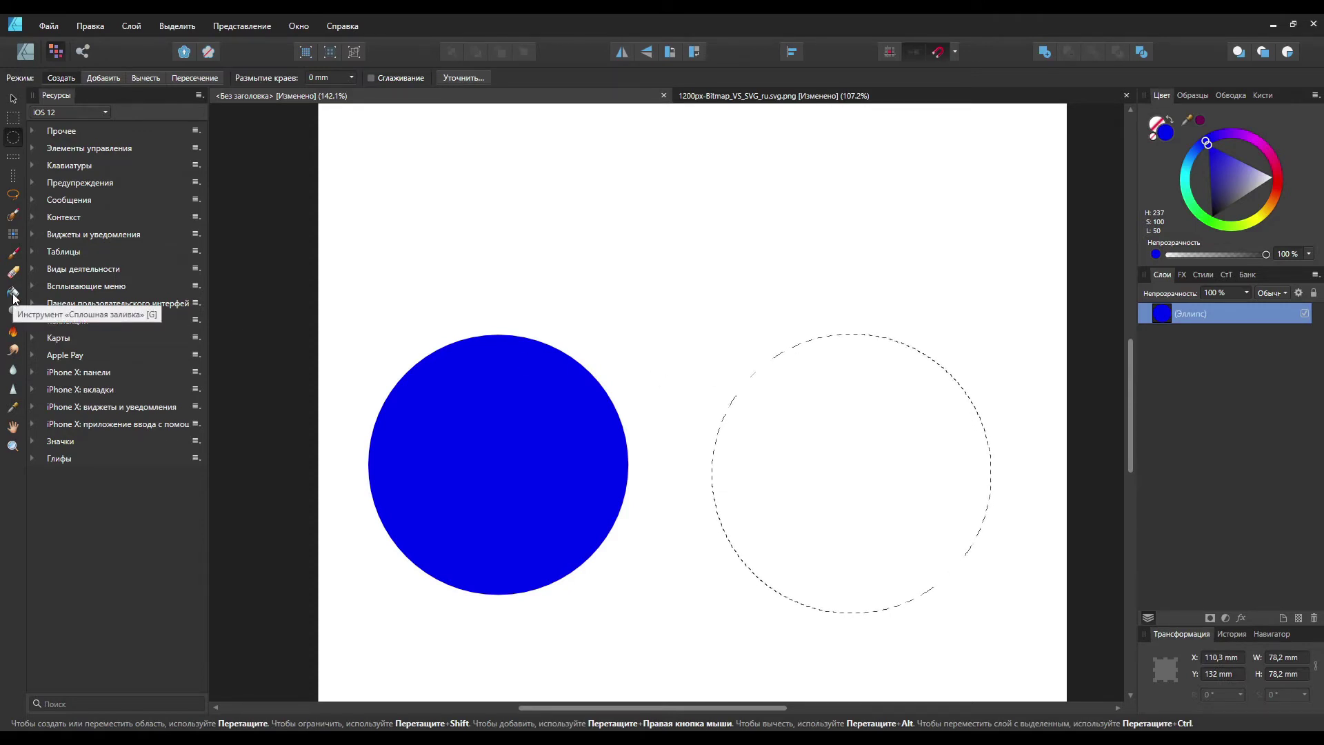
Step: Deselect the blue ellipse and flood-fill the circular marquee selection with red
click(13, 295)
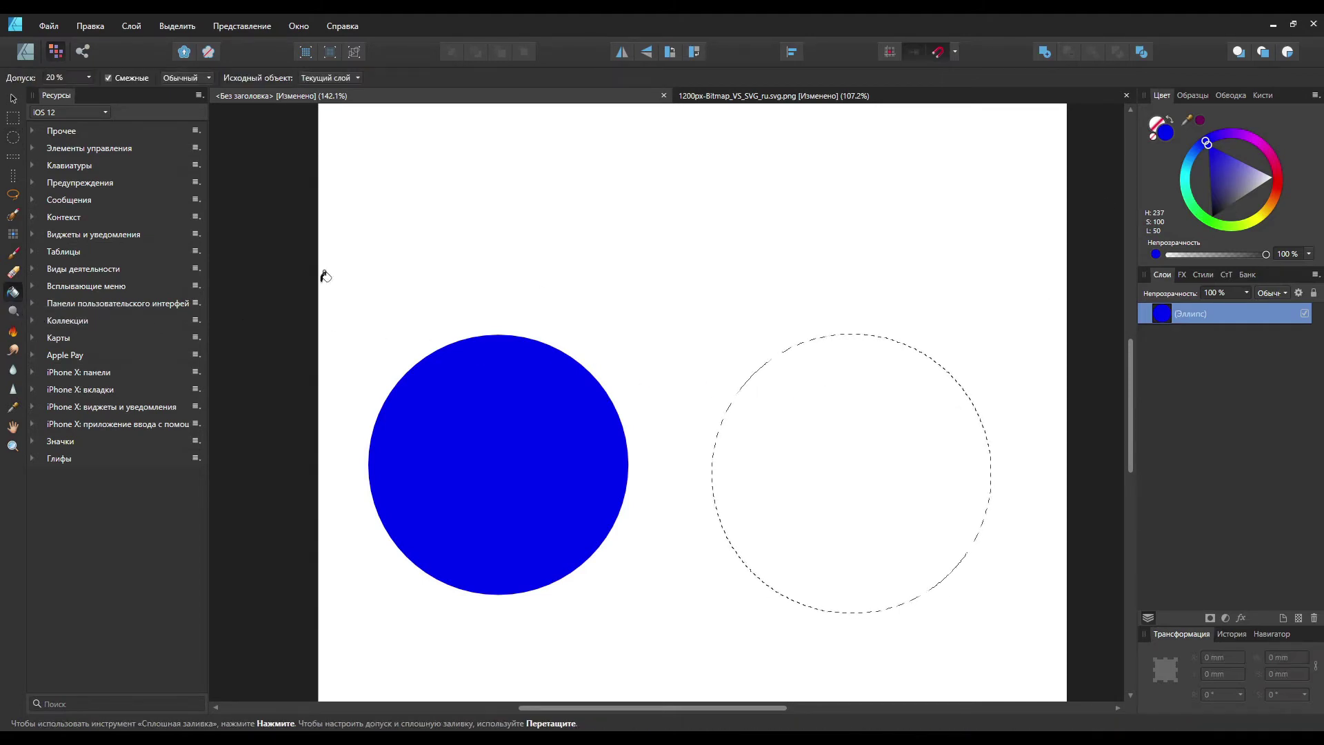
mouse_move(1274, 165)
mouse_down()
mouse_move(1281, 176)
mouse_move(1206, 139)
mouse_up()
key(v)
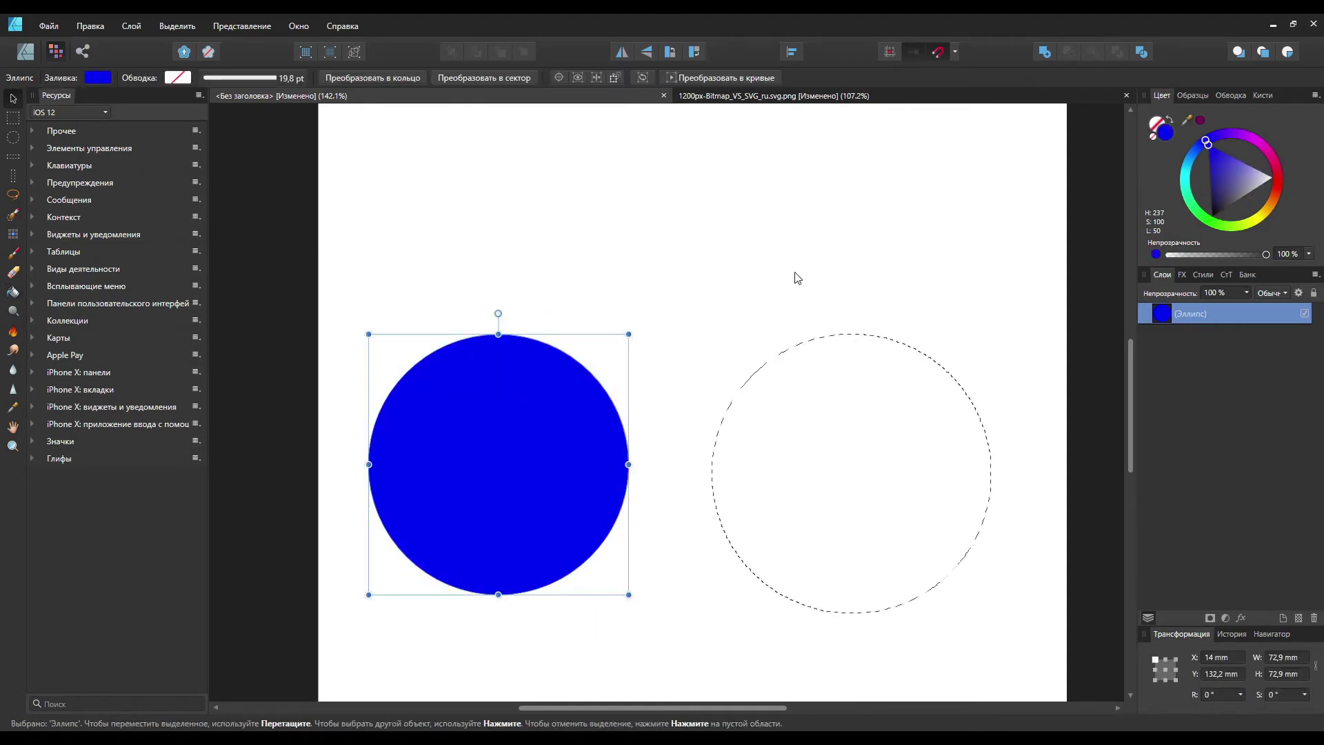
click(1085, 345)
click(14, 294)
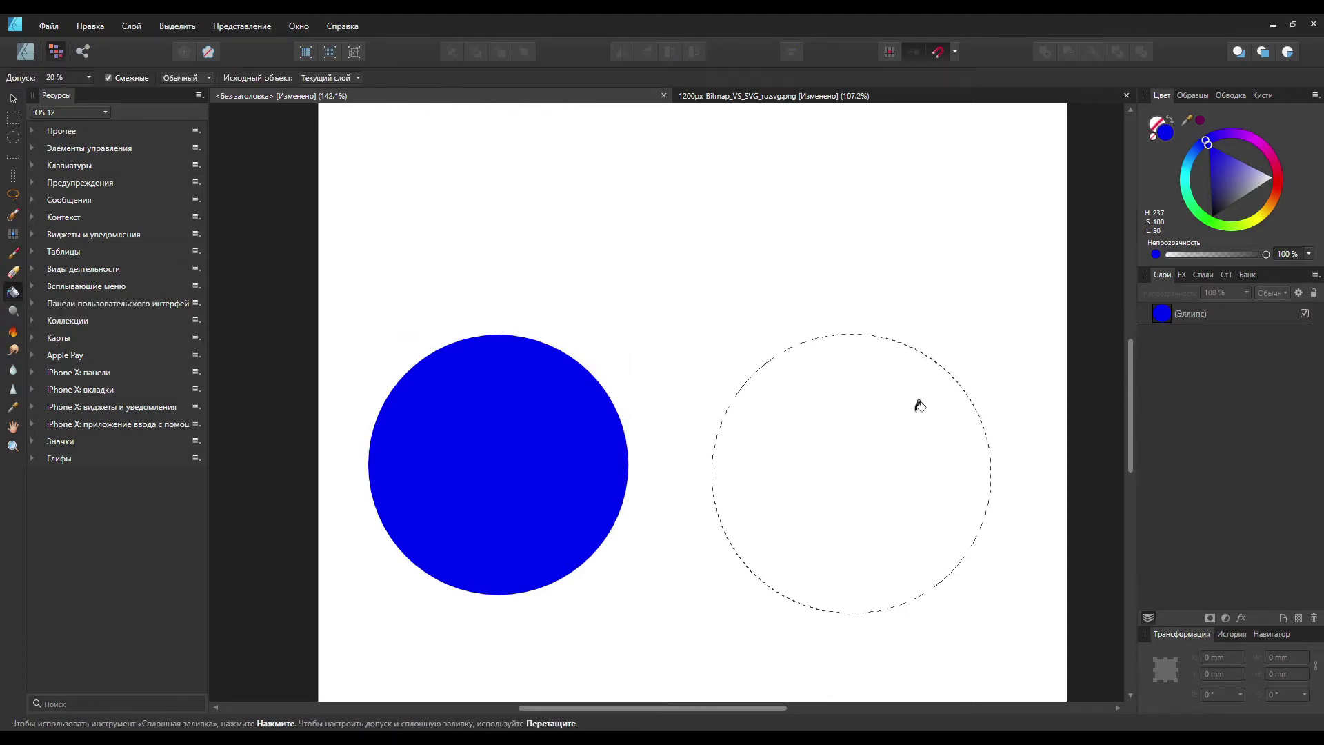
click(1281, 177)
drag(1288, 176, 1289, 179)
click(895, 411)
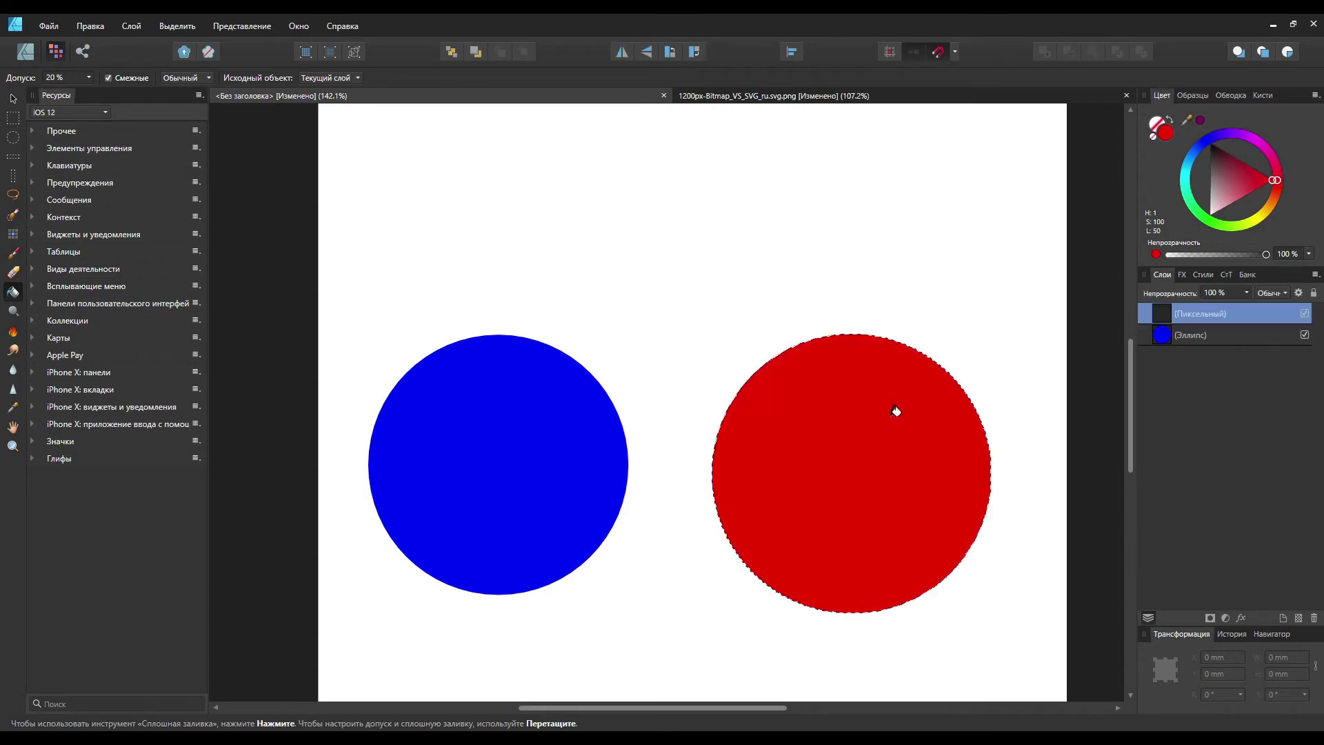
Step: Move the blue circle close to the red one, to about X 35.8 mm, Y 129.5 mm
key(v)
click(1022, 323)
click(845, 404)
click(567, 431)
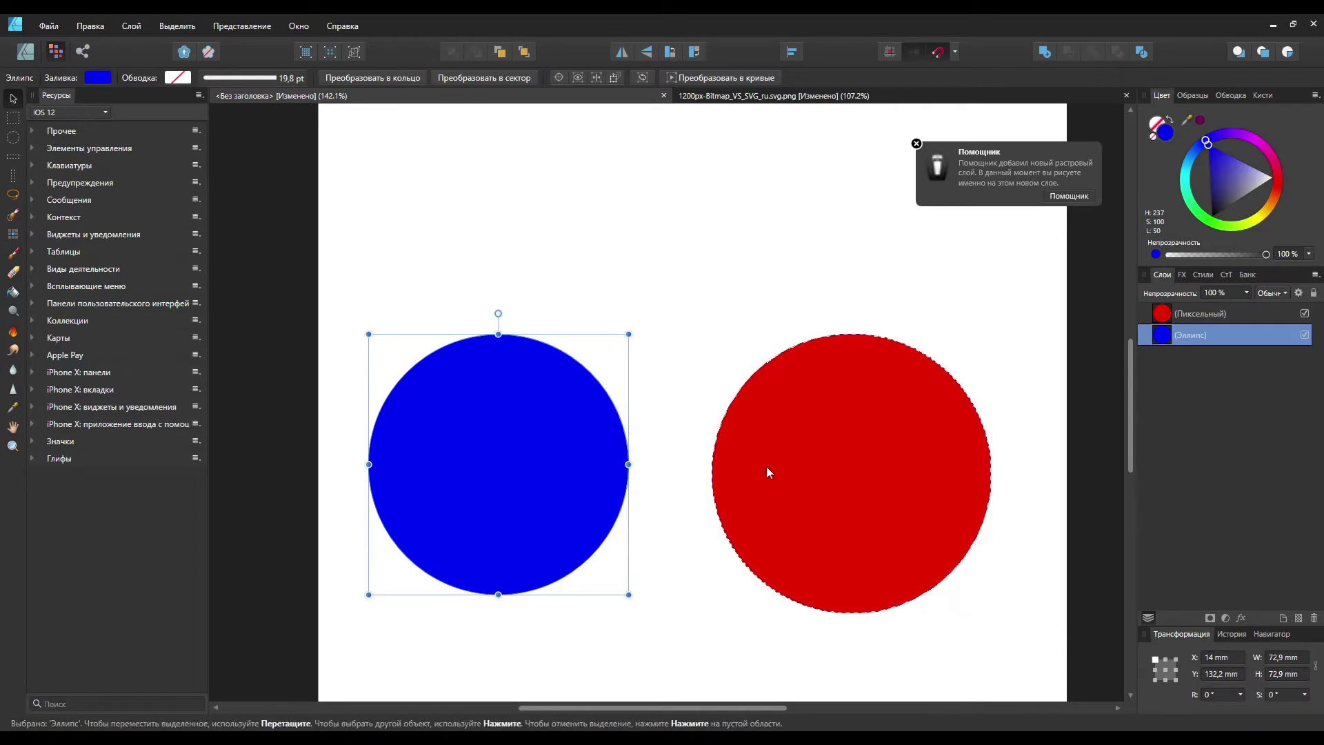
click(846, 470)
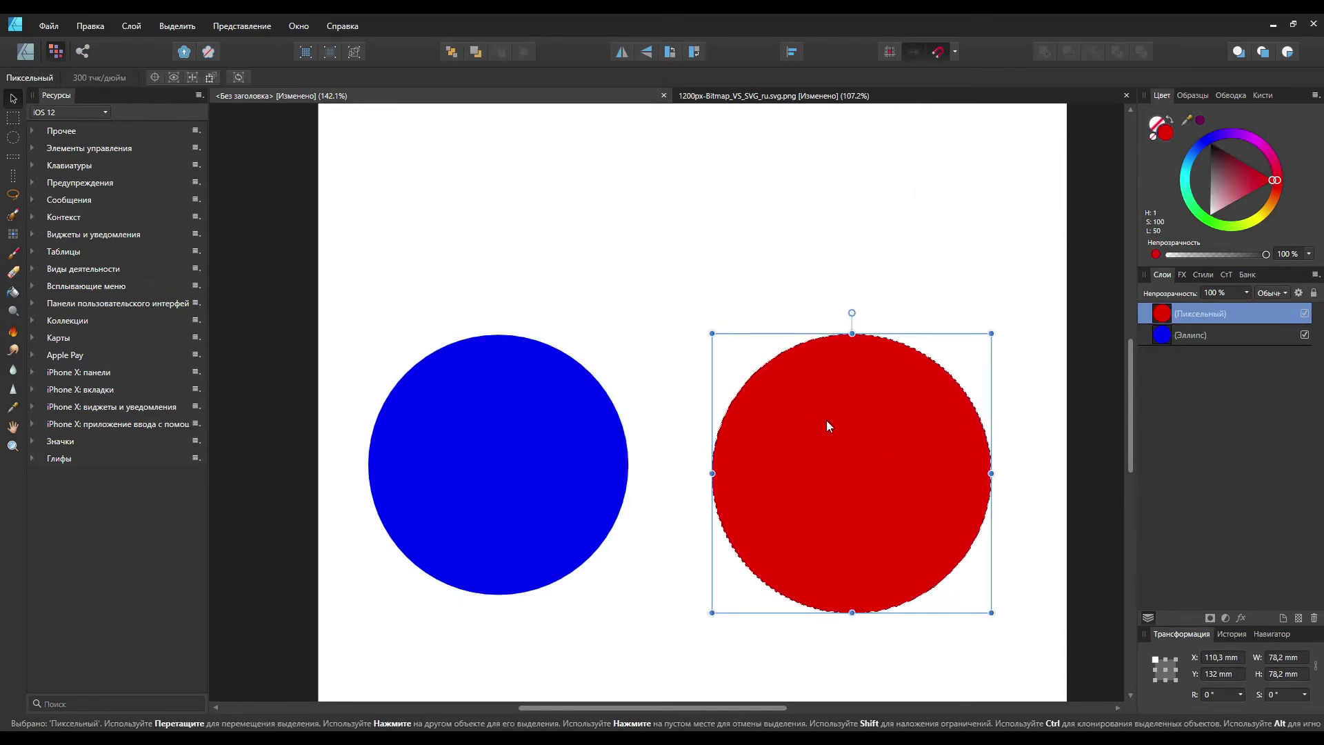
drag(841, 455, 843, 466)
click(542, 482)
drag(527, 479, 654, 499)
Step: Clear the selections and examine the facing edges of the blue and red circles at high magnification
scroll(705, 505, up, 8)
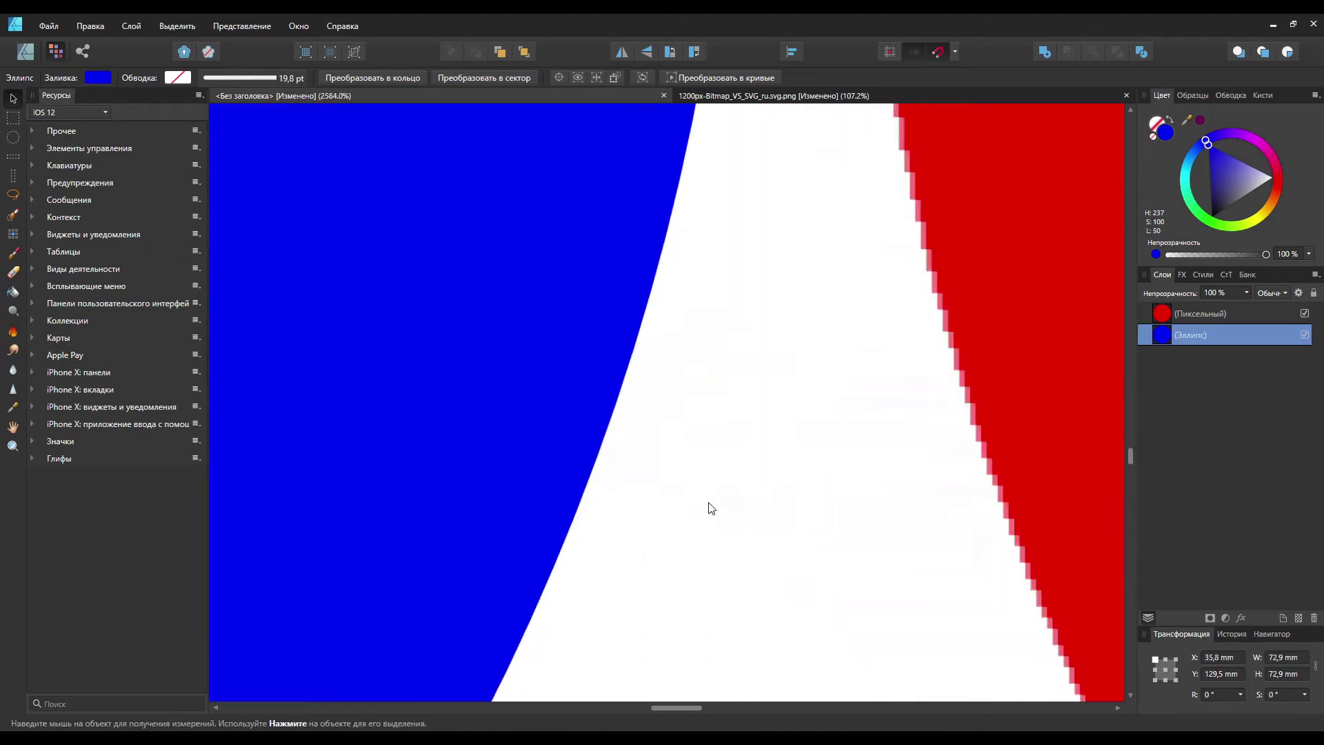
drag(756, 345, 676, 573)
drag(707, 368, 672, 576)
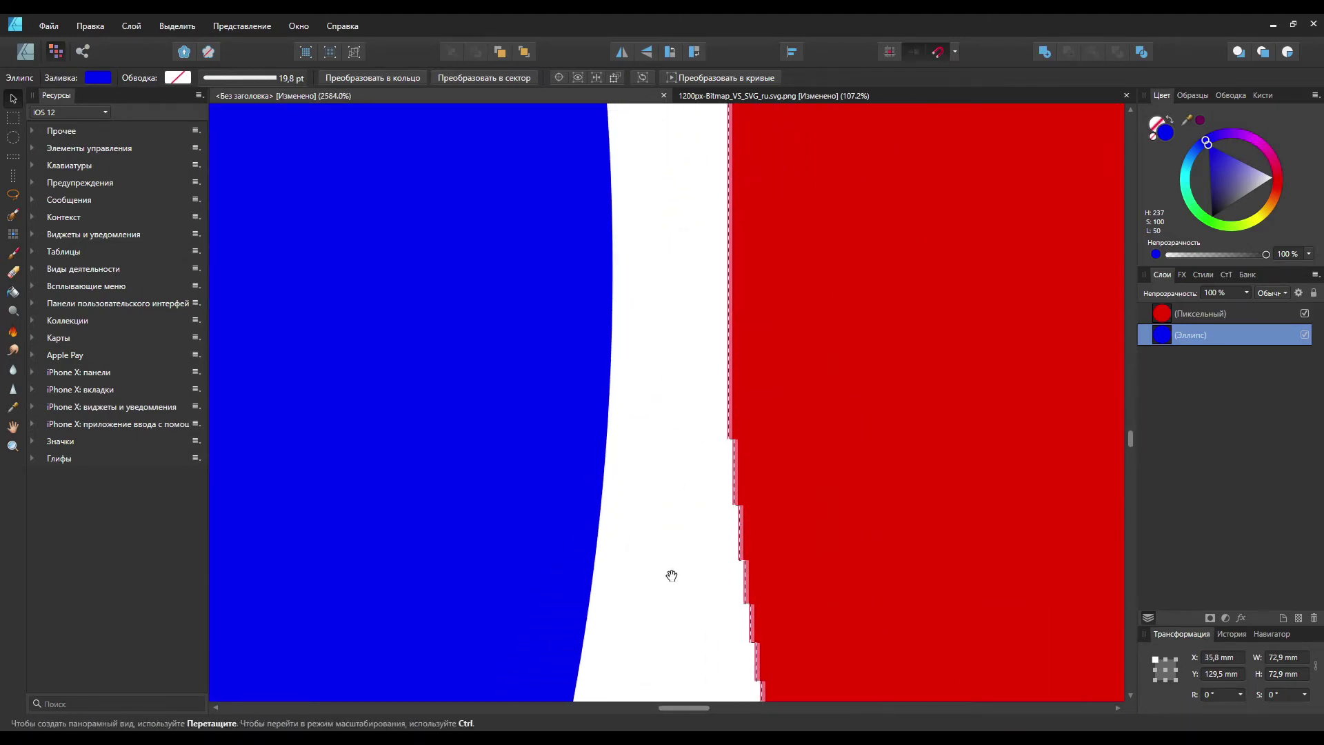
click(678, 476)
scroll(677, 507, down, 1)
key(ctrl+d)
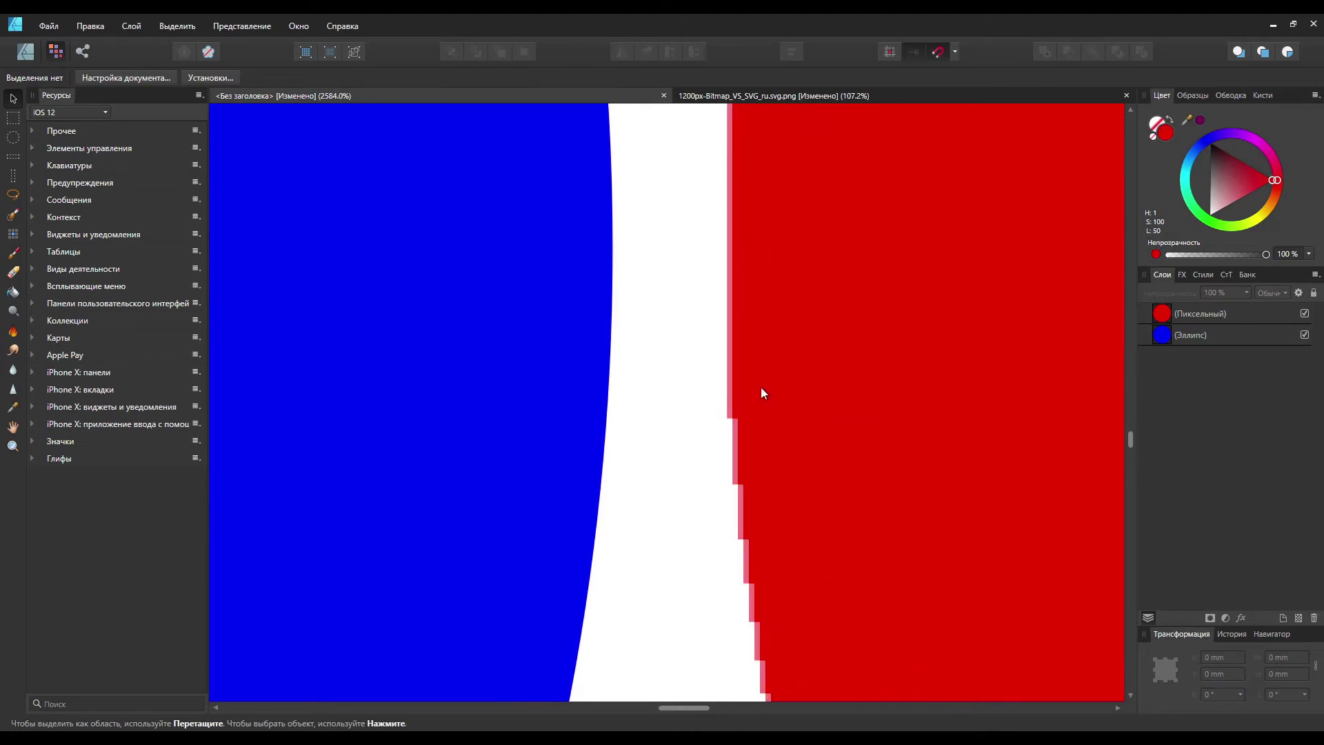
scroll(666, 537, down, 2)
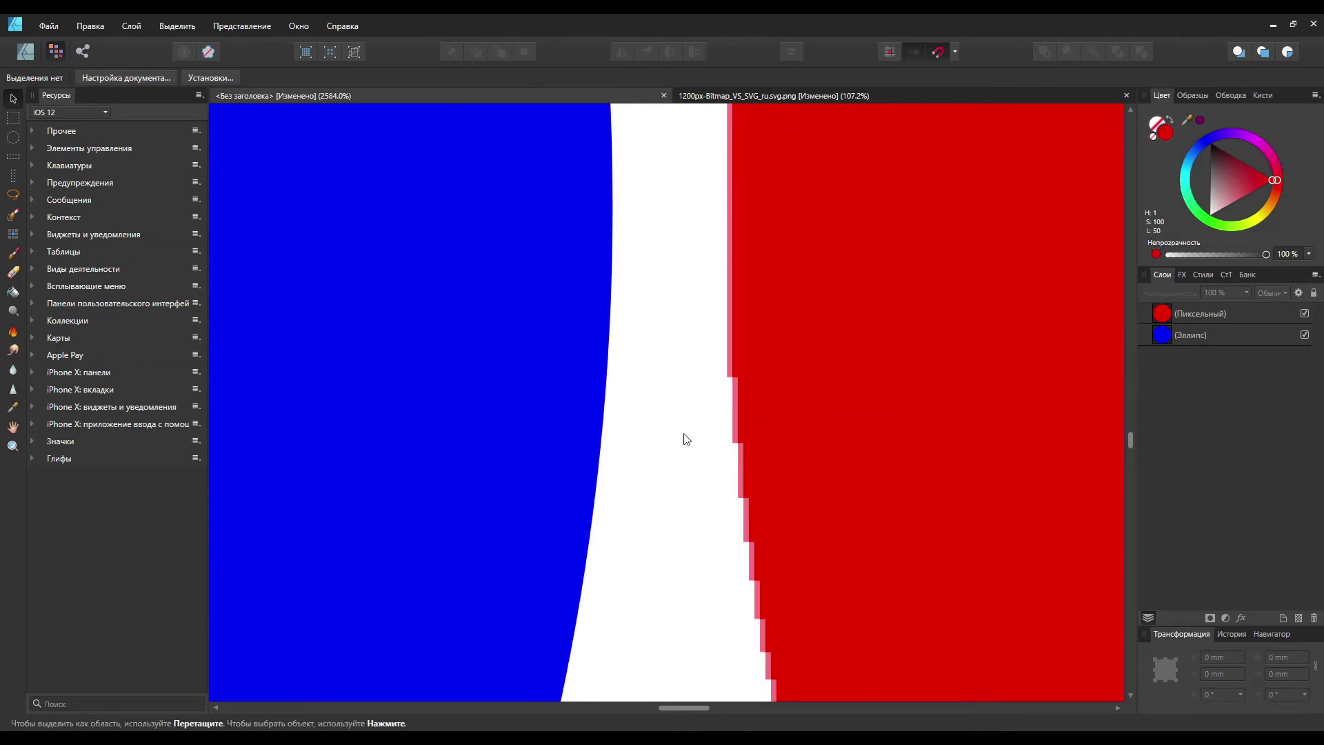
scroll(639, 426, up, 15)
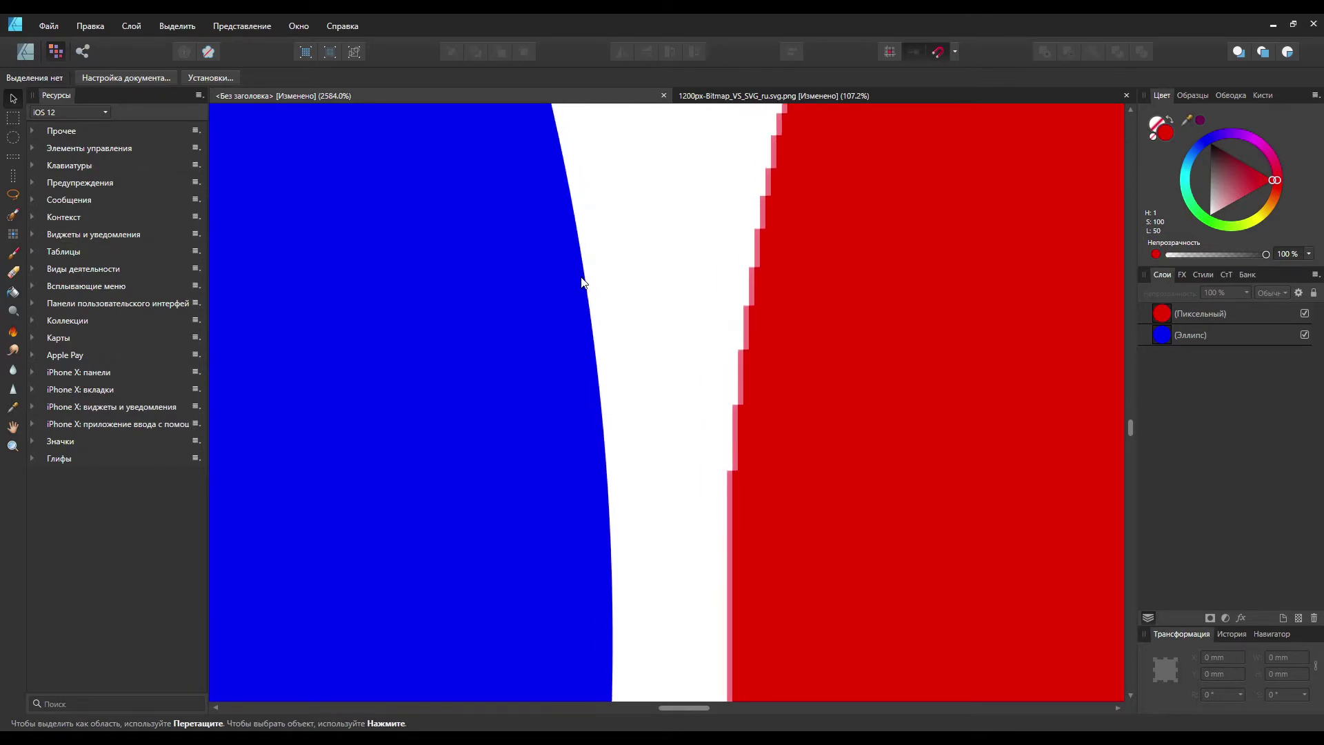
scroll(604, 419, up, 6)
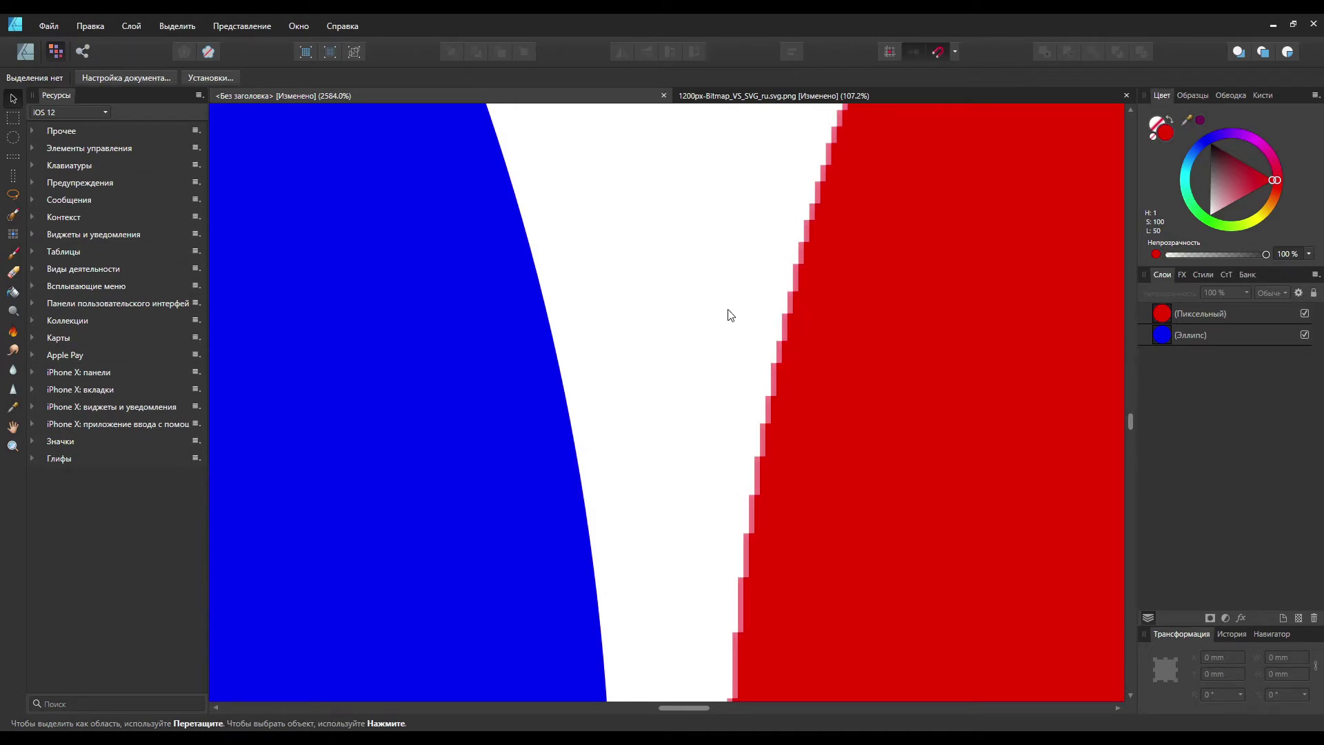
key(space)
drag(727, 304, 523, 337)
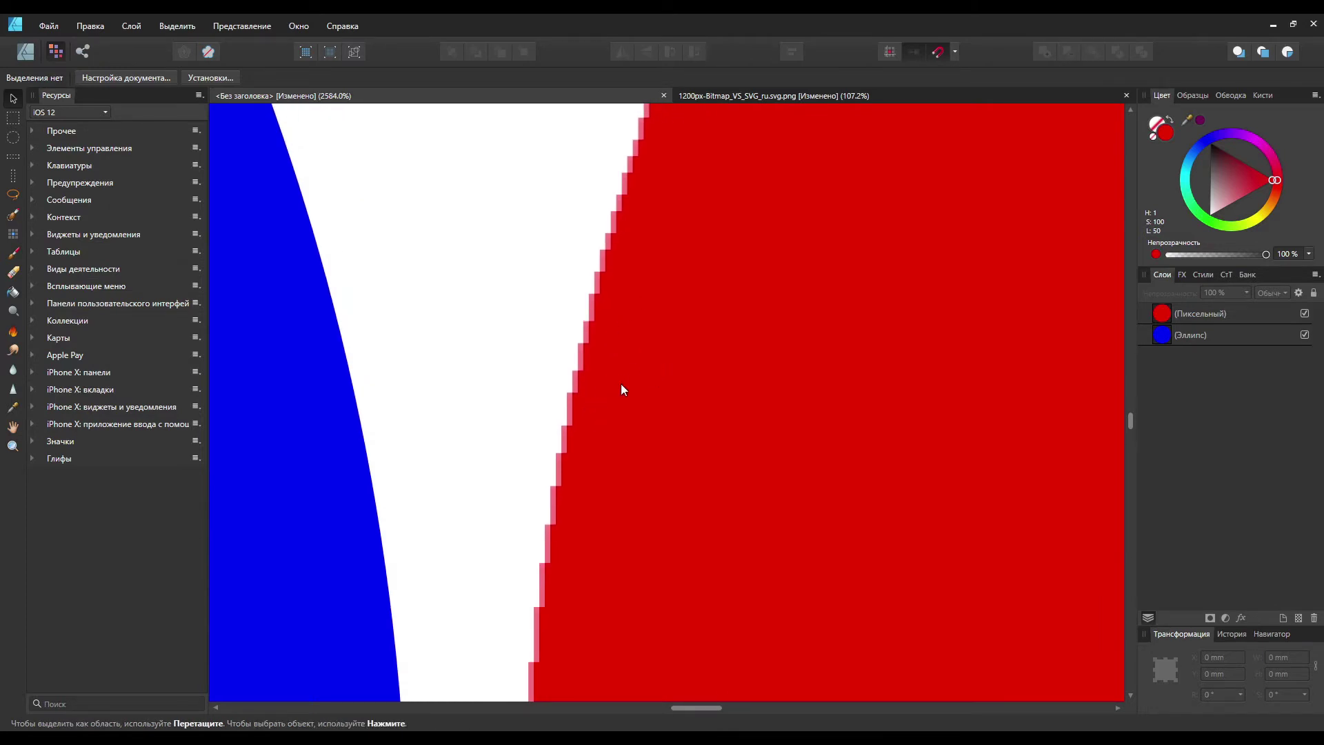
Step: Paint a small purple patch inside the red circle near its left edge with a 1 px brush
click(12, 256)
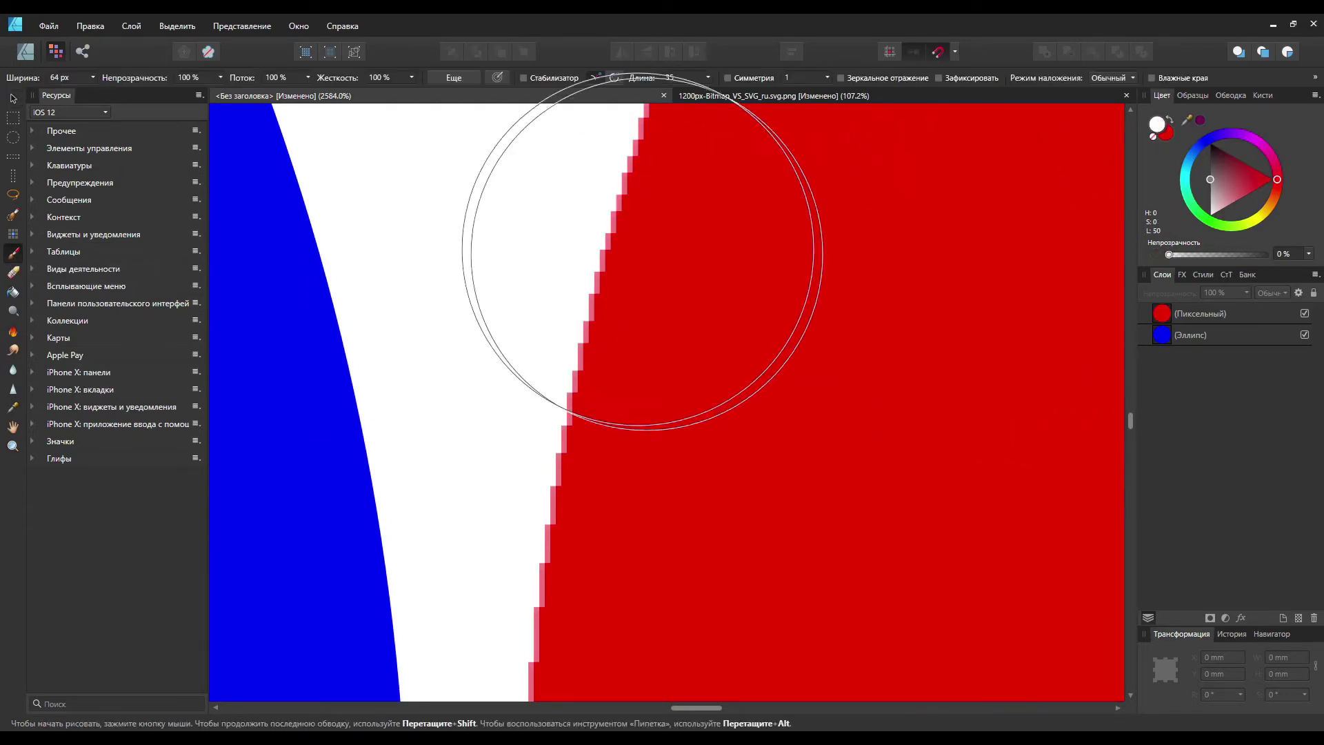
click(92, 79)
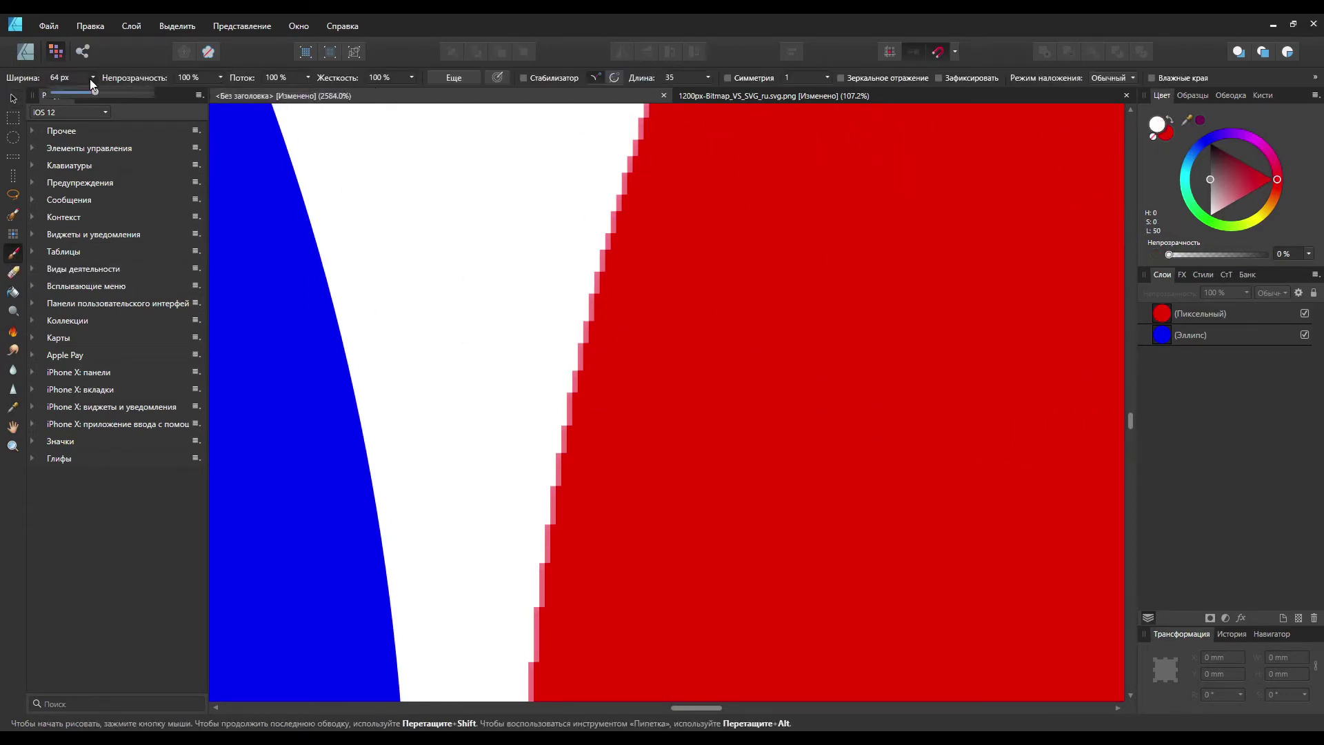
drag(96, 92, 63, 95)
click(800, 317)
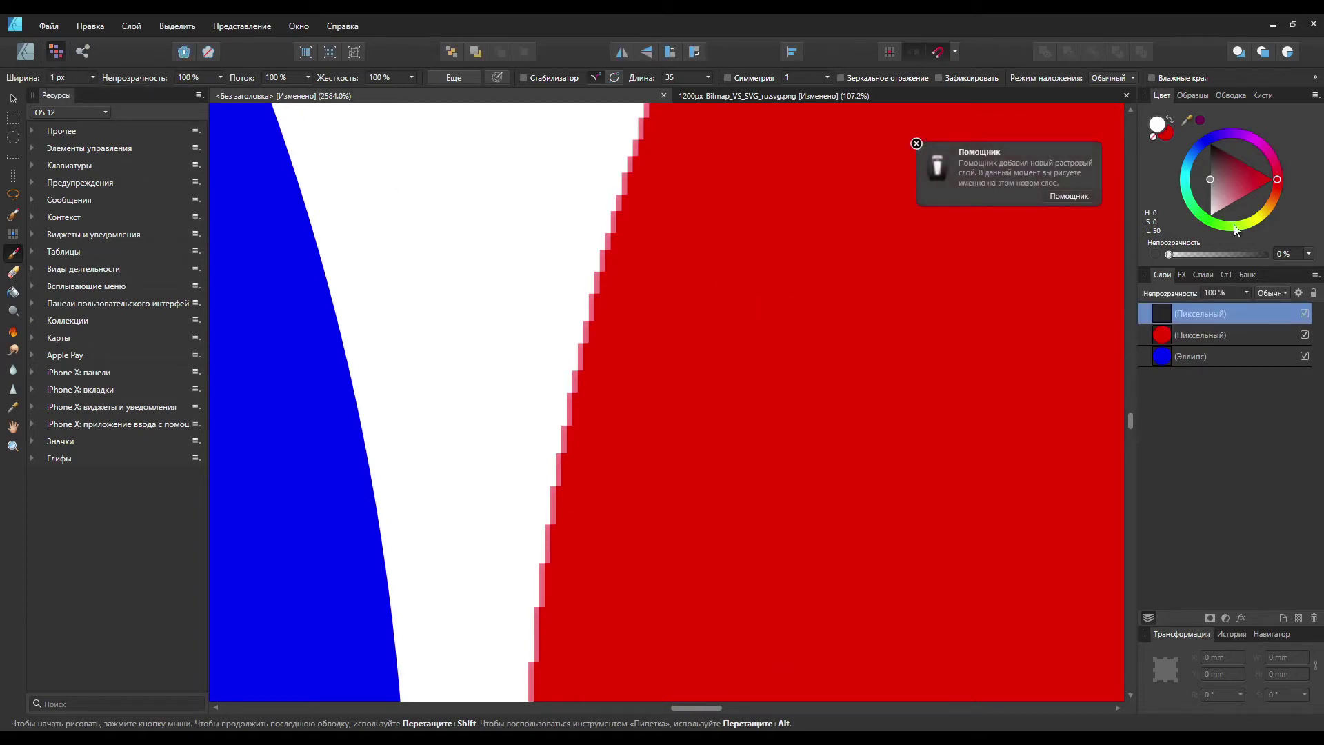
drag(1263, 159, 1243, 135)
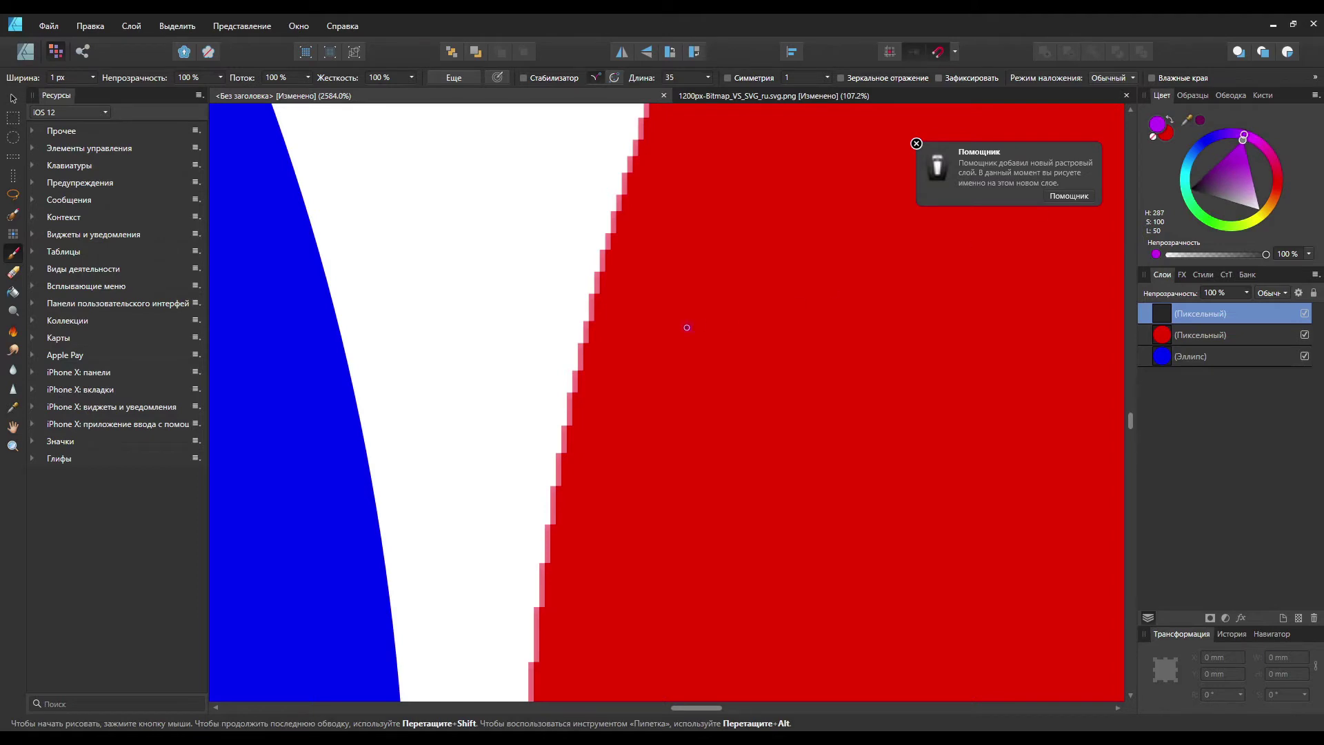
mouse_move(652, 337)
mouse_down()
mouse_move(666, 366)
mouse_move(672, 346)
mouse_move(639, 367)
mouse_up()
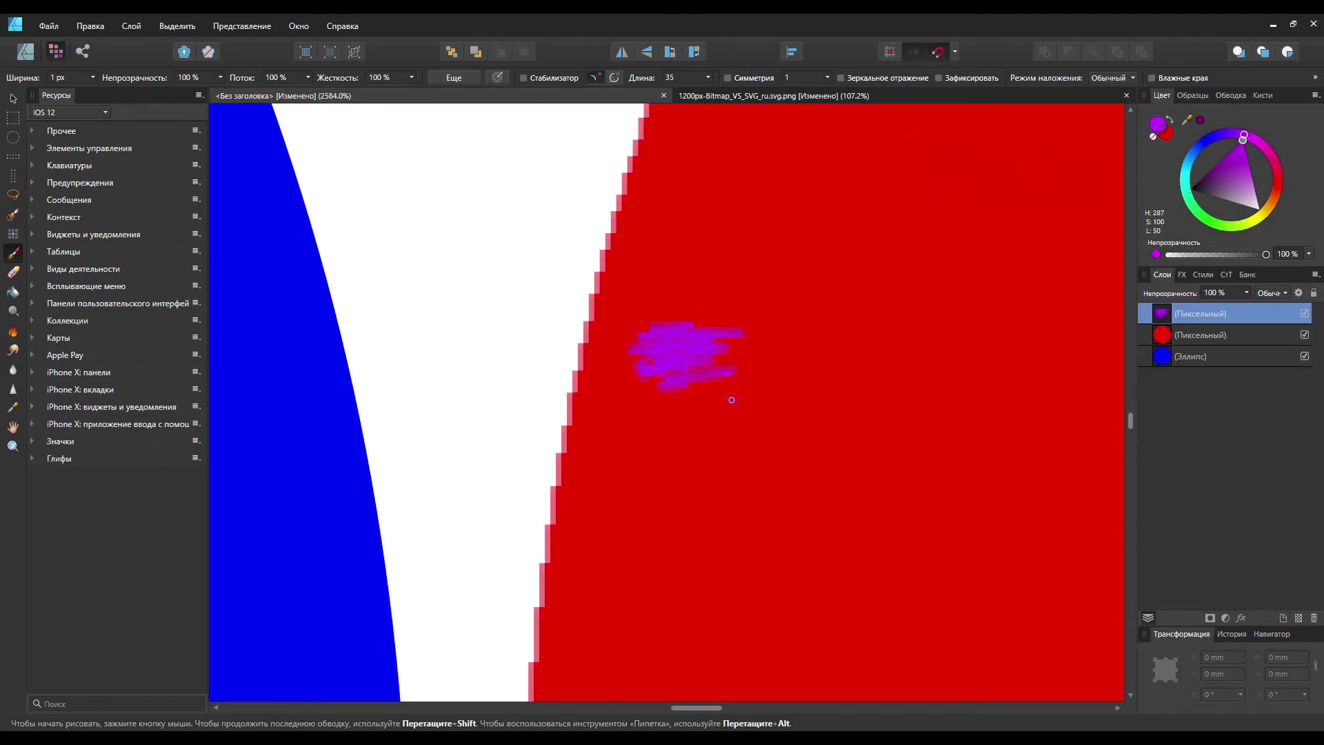
Step: Add more 1 px purple strokes at the upper edge of the patch on the red circle
scroll(732, 400, up, 5)
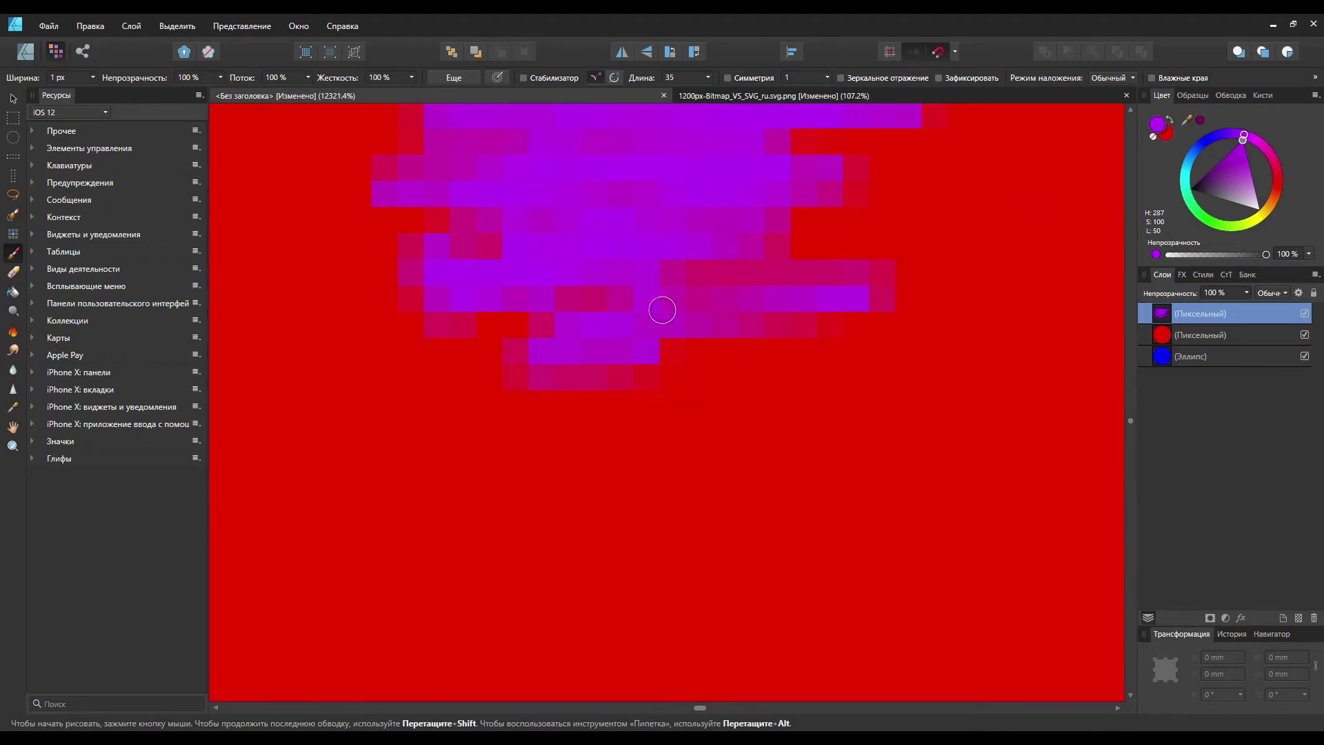
scroll(683, 345, up, 4)
drag(750, 228, 748, 224)
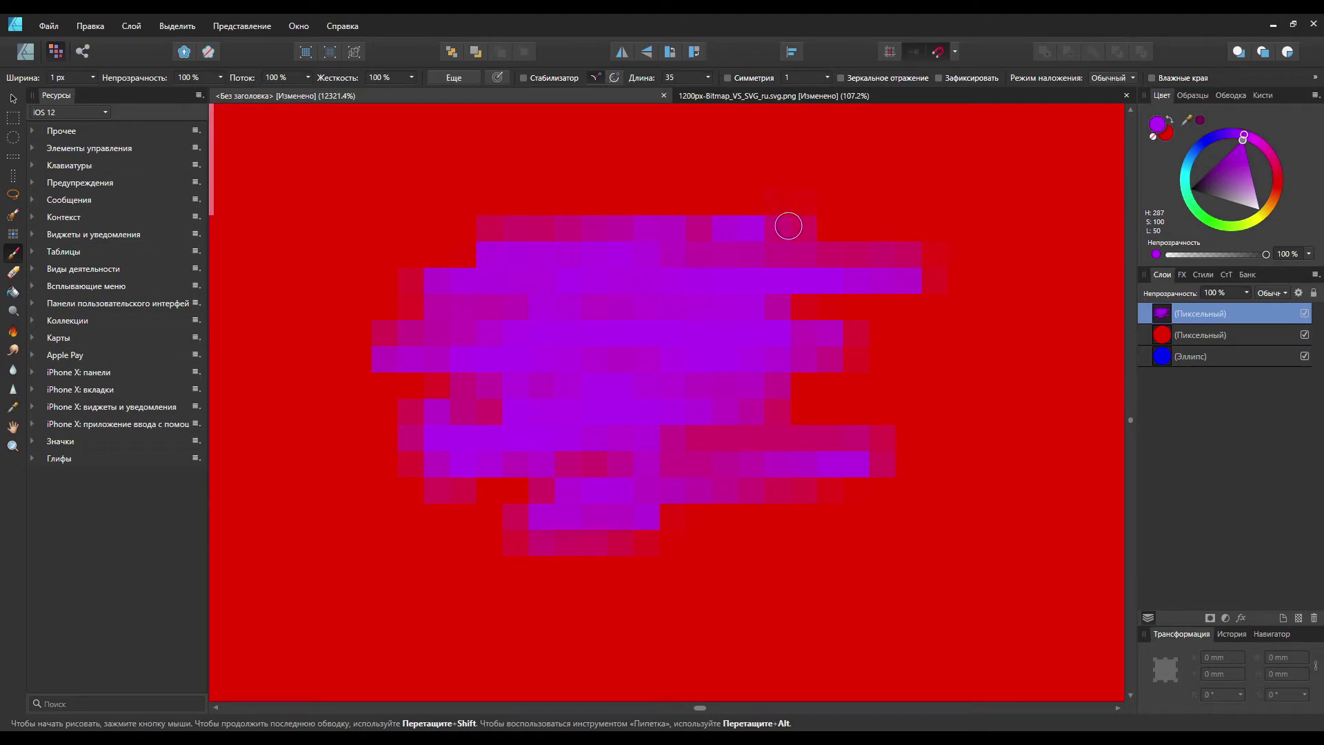
mouse_move(788, 227)
mouse_down()
mouse_move(869, 222)
mouse_move(821, 200)
mouse_up()
Step: Paint a small purple patch on the blue circle near its right edge and a tiny dab beside that edge
scroll(606, 414, down, 5)
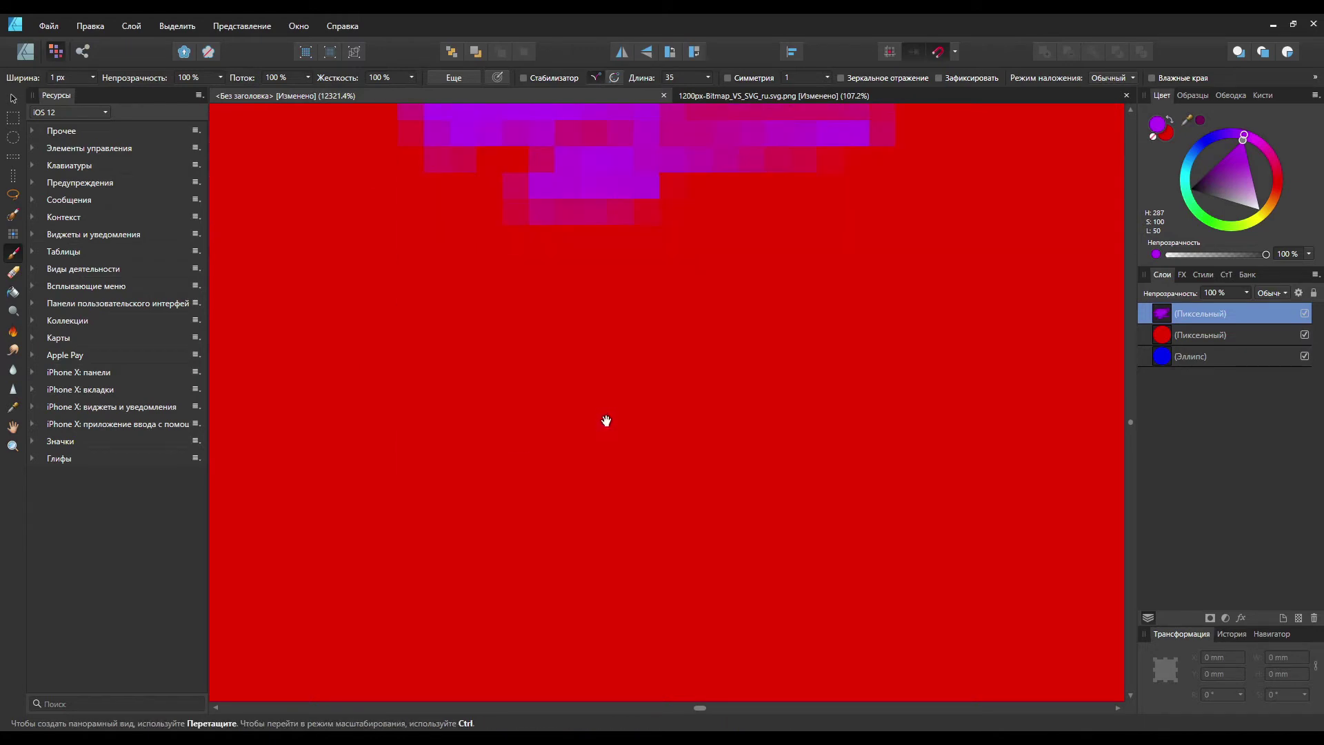
scroll(606, 418, down, 3)
scroll(607, 421, down, 4)
drag(509, 370, 681, 371)
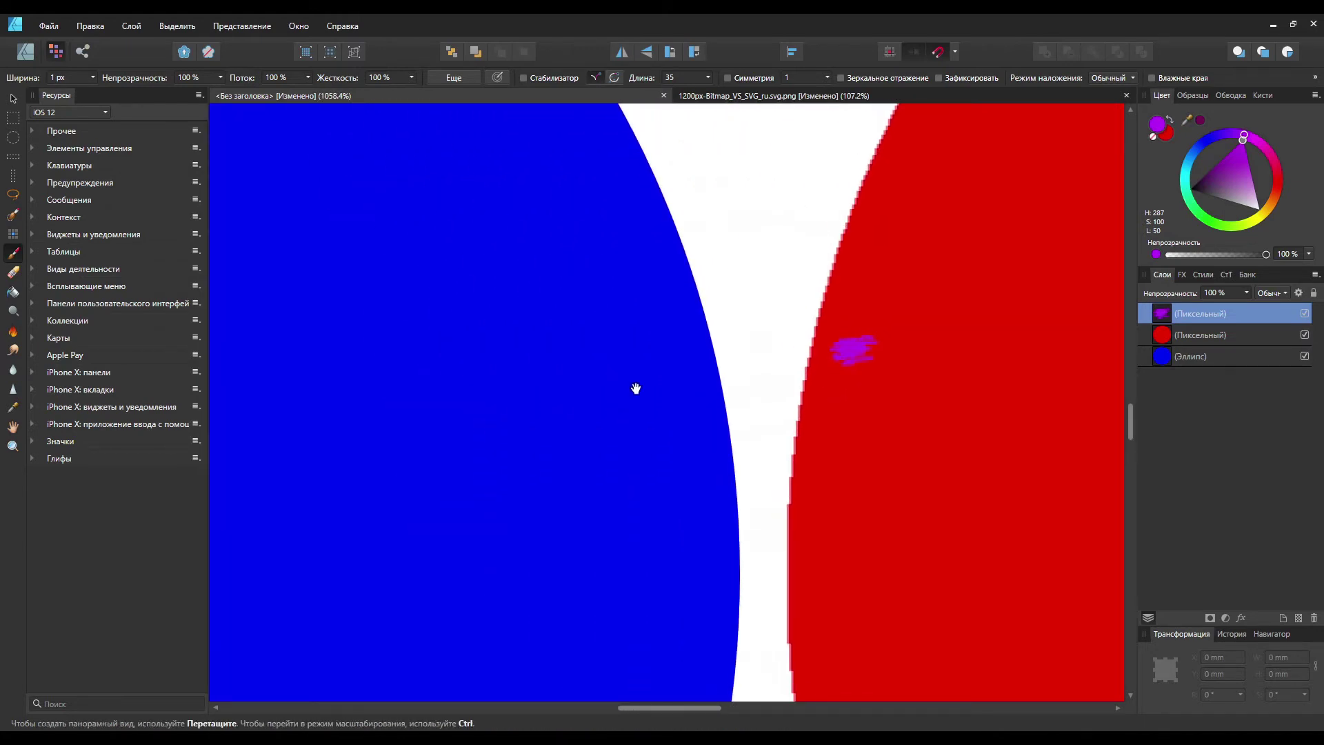
scroll(658, 448, up, 3)
mouse_move(649, 420)
mouse_down()
mouse_move(668, 443)
mouse_move(719, 416)
mouse_move(716, 430)
mouse_move(778, 442)
mouse_up()
scroll(839, 478, up, 3)
key(space)
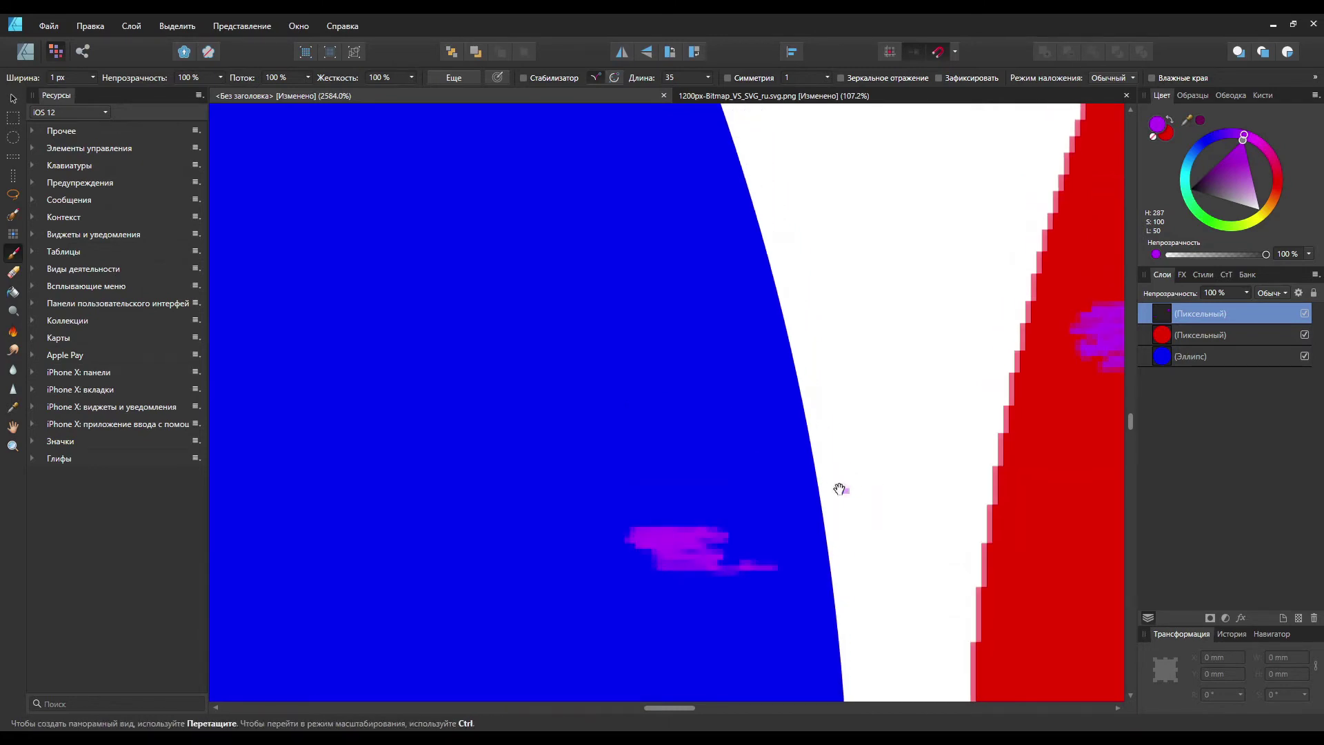
Step: Examine the individual pixels of the purple dab against the blue circle's edge at extreme magnification
scroll(833, 455, up, 6)
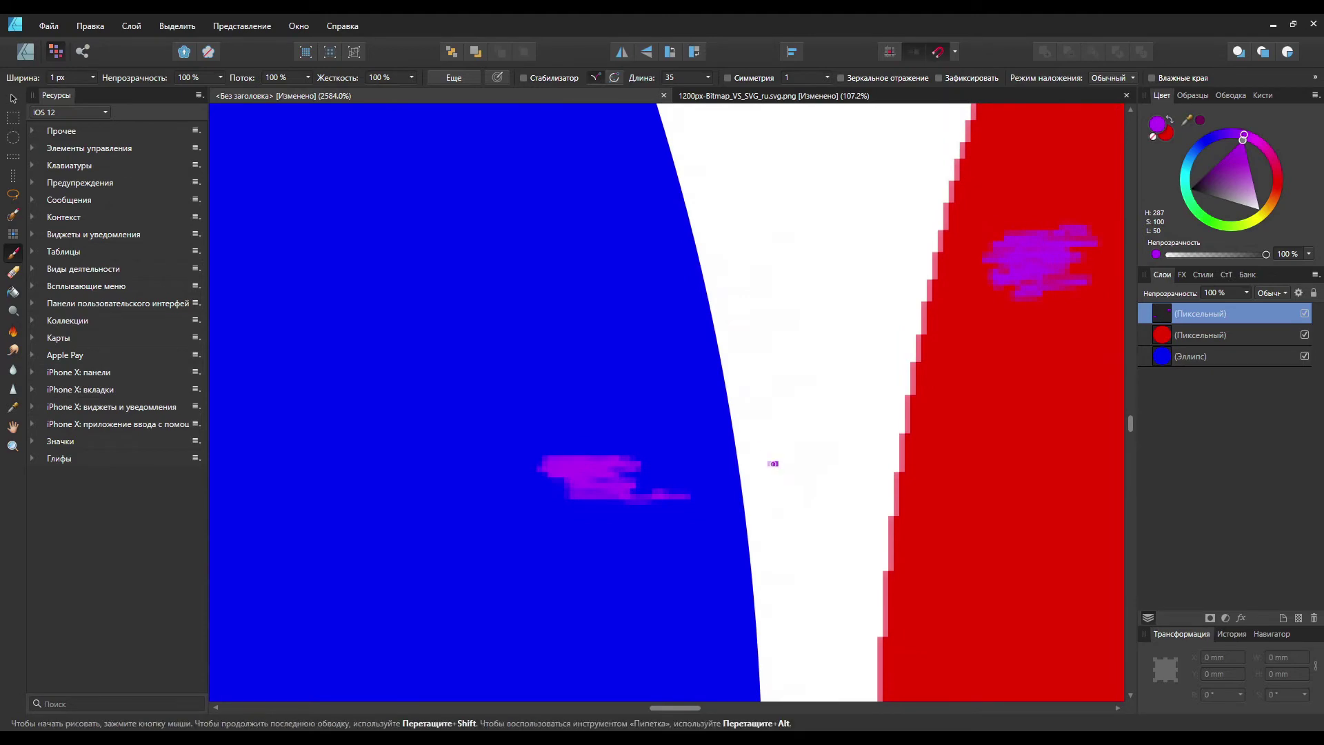
scroll(720, 460, up, 9)
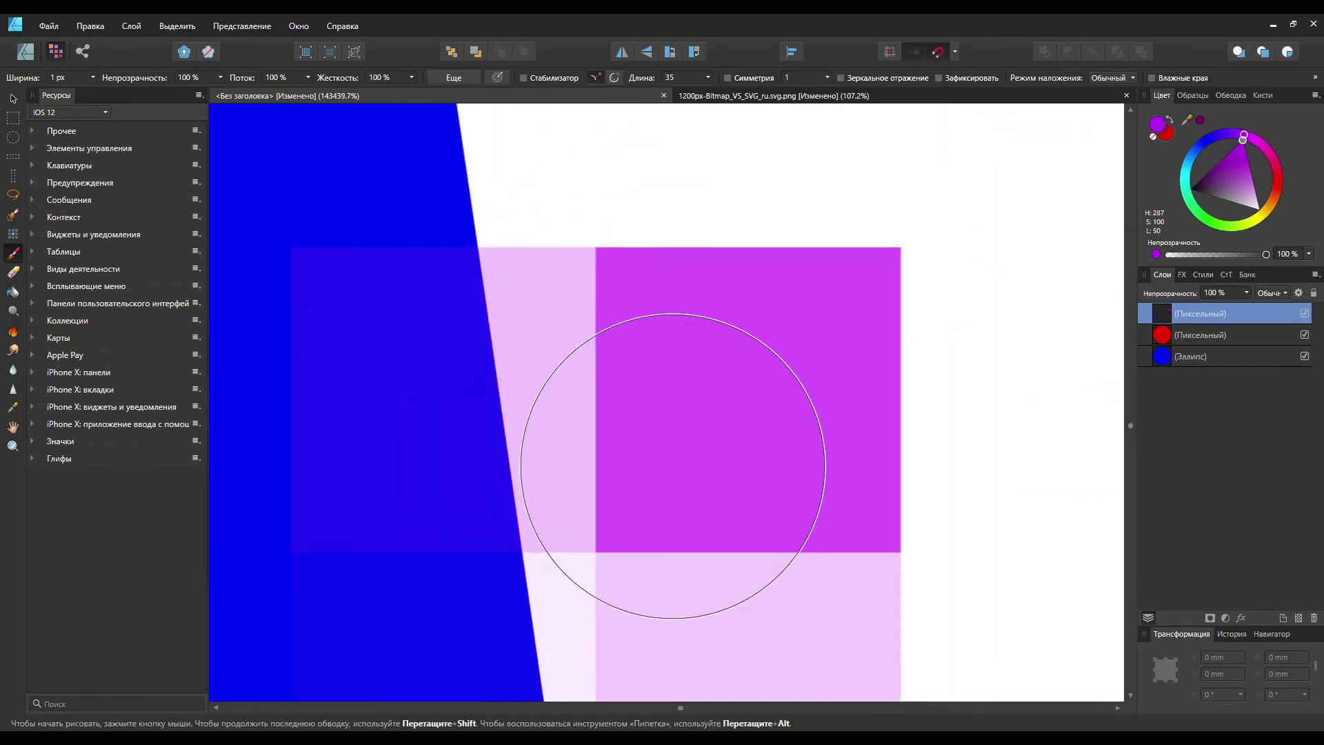
scroll(594, 400, up, 7)
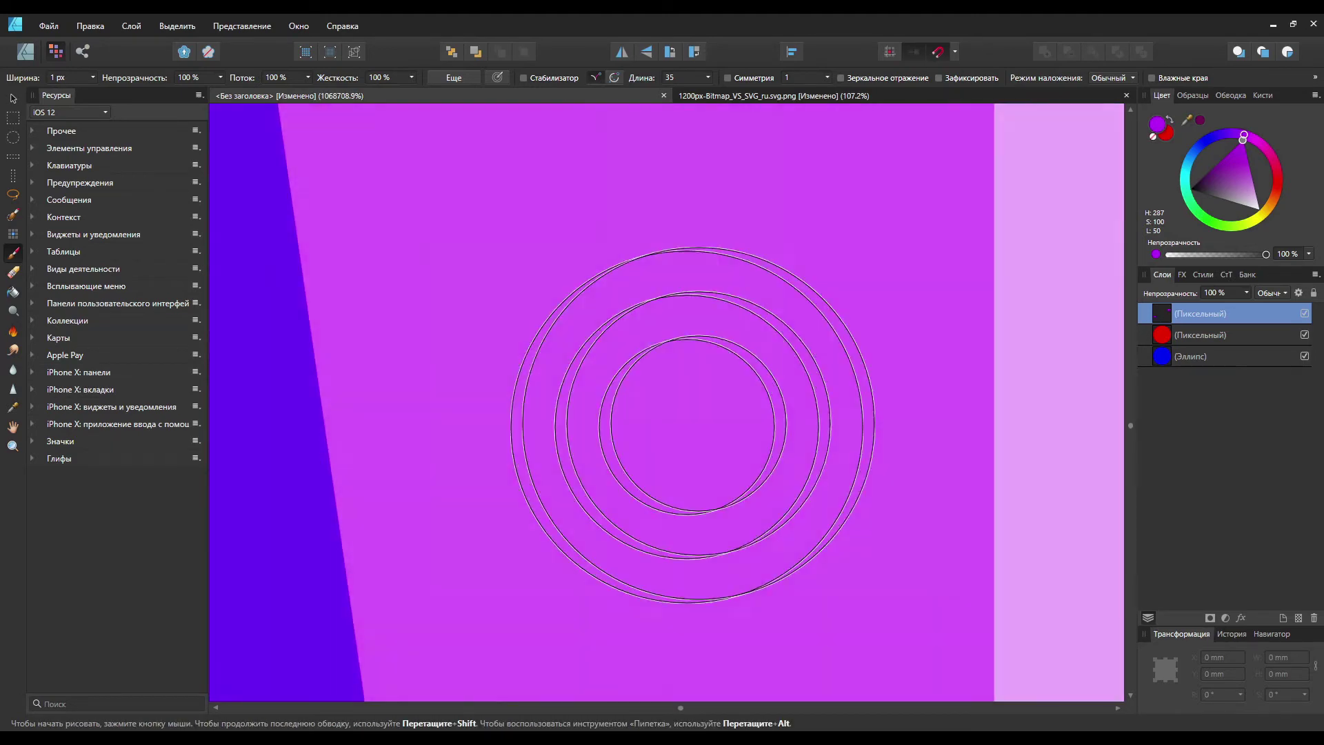
Step: Examine the blue circle's vector edge and the adjacent semi-transparent purple pixels at extreme magnification, then at progressively lower magnification
key(space)
drag(474, 405, 688, 336)
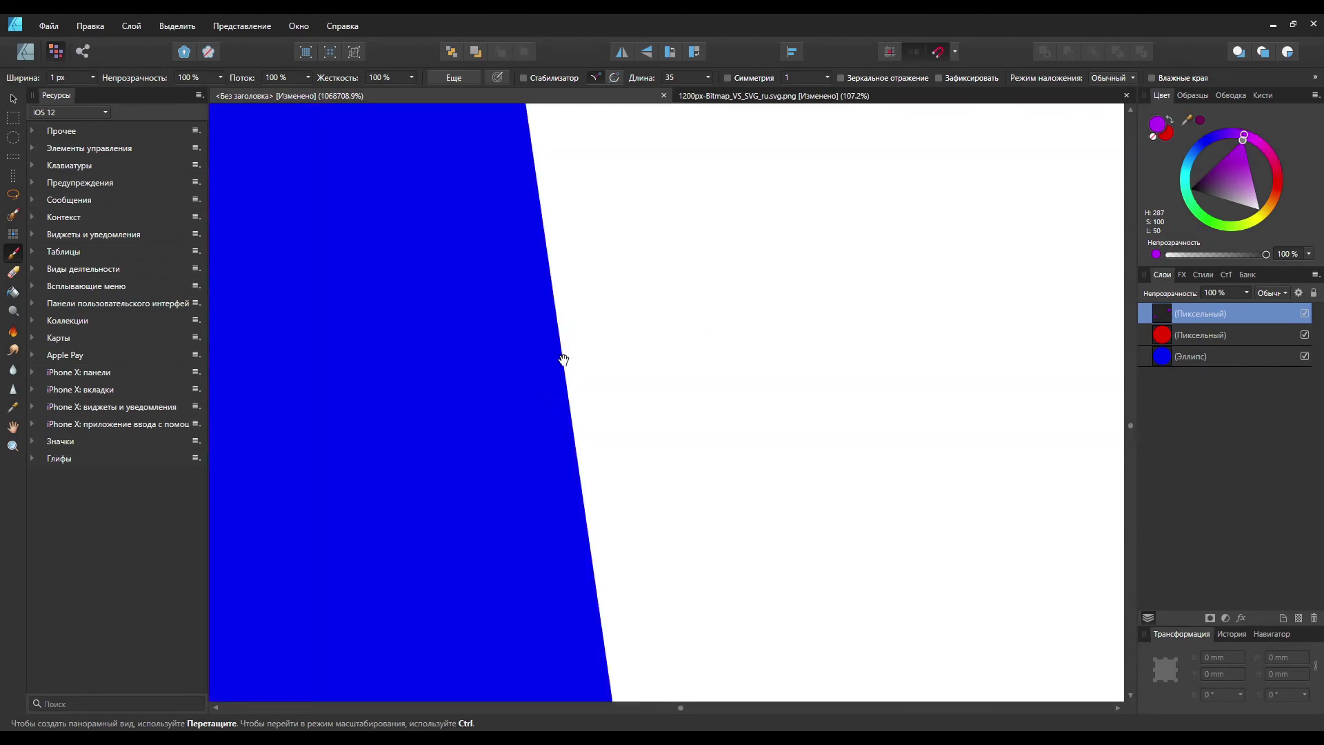
scroll(563, 359, down, 3)
key(space)
mouse_move(748, 428)
mouse_down()
mouse_move(345, 398)
mouse_move(427, 377)
mouse_up()
drag(695, 396, 623, 391)
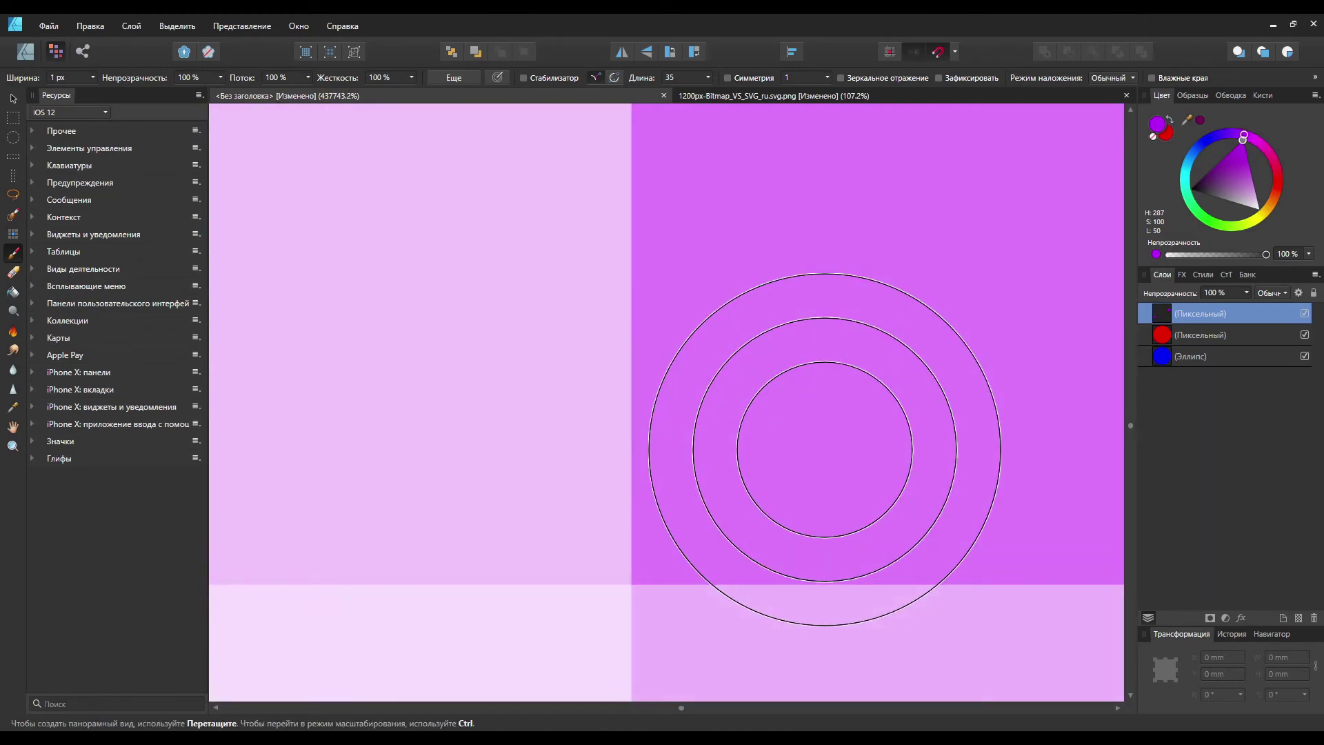
scroll(787, 443, down, 9)
key(space)
drag(845, 425, 180, 378)
scroll(818, 482, down, 10)
Step: Paint a short 1 px purple stroke down the blue circle's right edge, overlapping the white gap between the circles
key(space)
drag(938, 456, 681, 403)
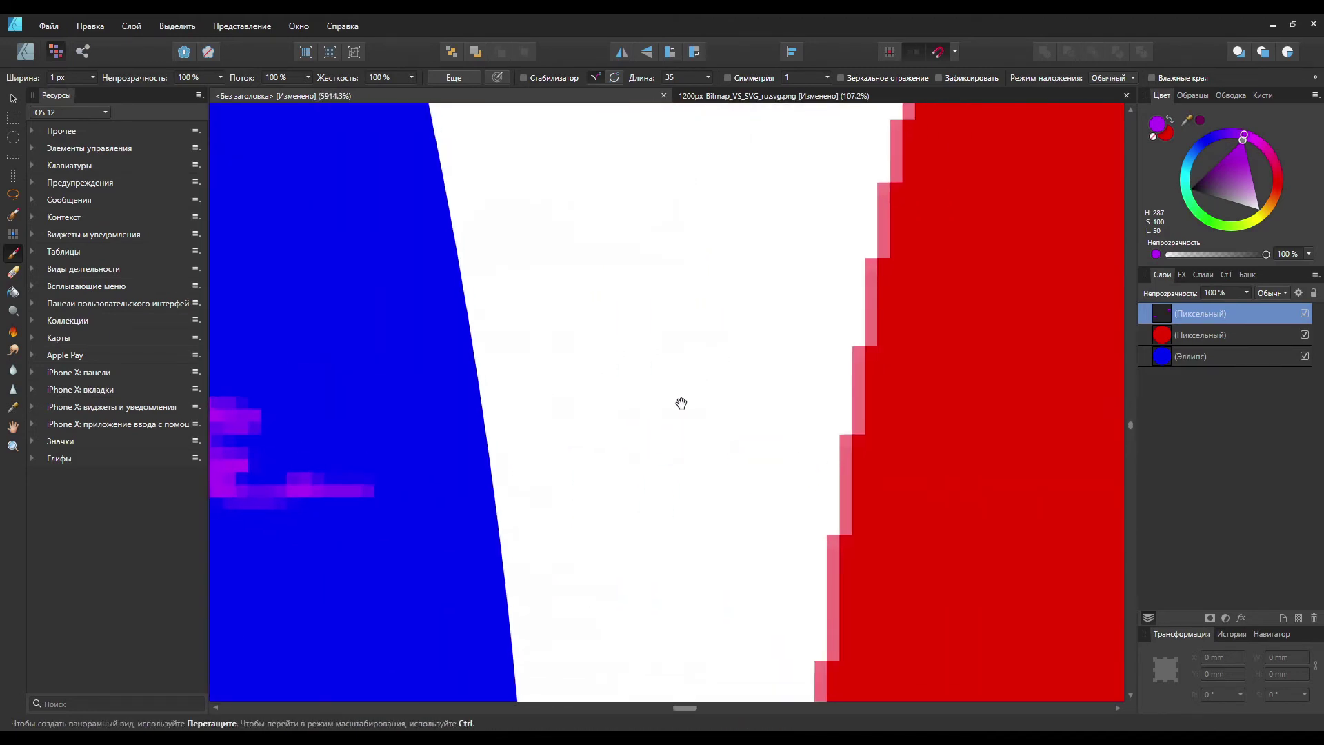
mouse_move(458, 429)
mouse_down()
mouse_move(485, 451)
mouse_move(483, 428)
mouse_move(498, 502)
mouse_up()
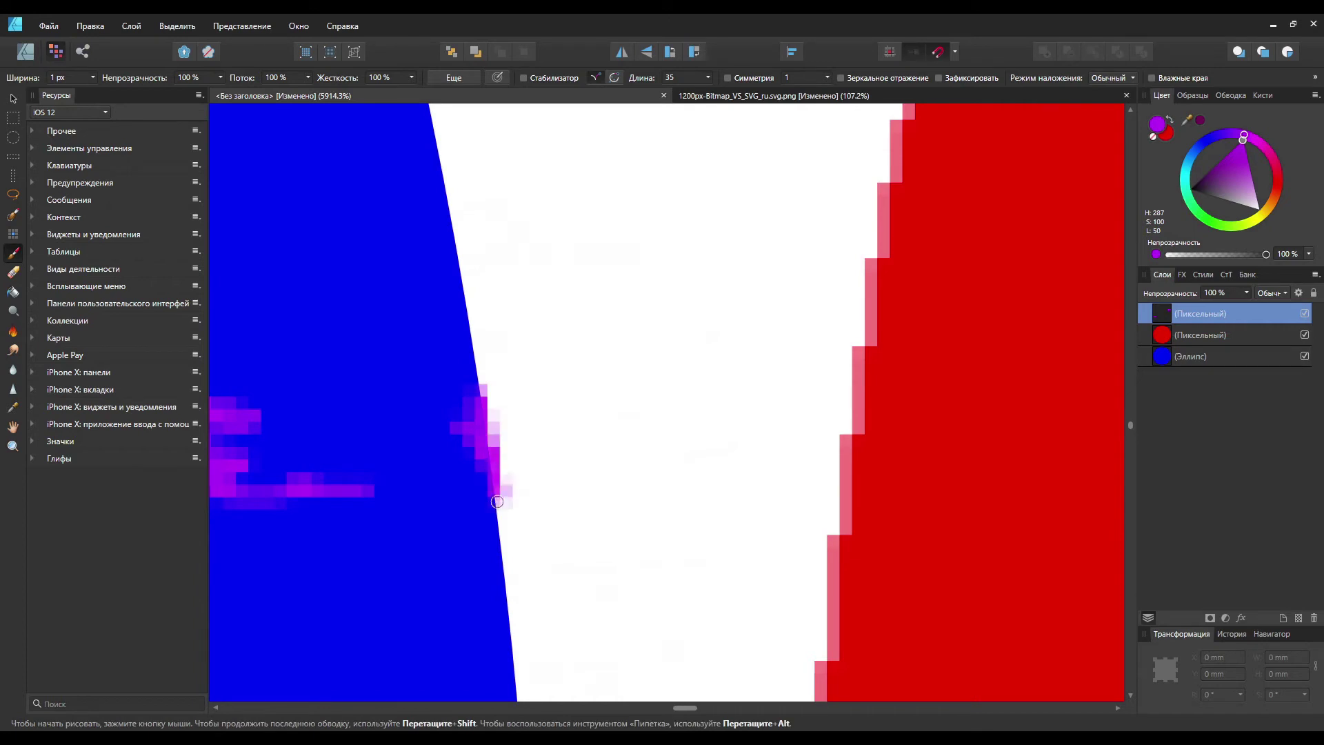
scroll(690, 496, up, 3)
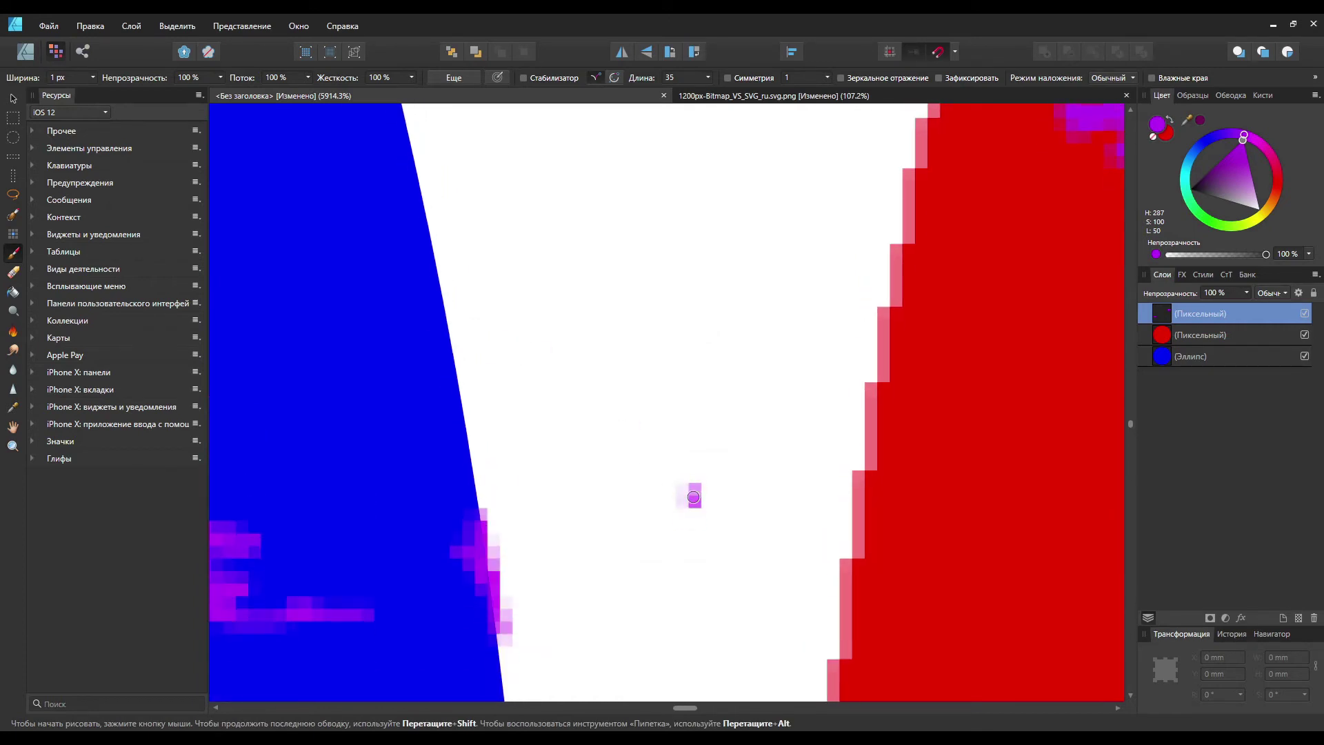
Step: Compare the whole blue vector circle and red pixel circle side by side at low magnification
scroll(693, 497, down, 15)
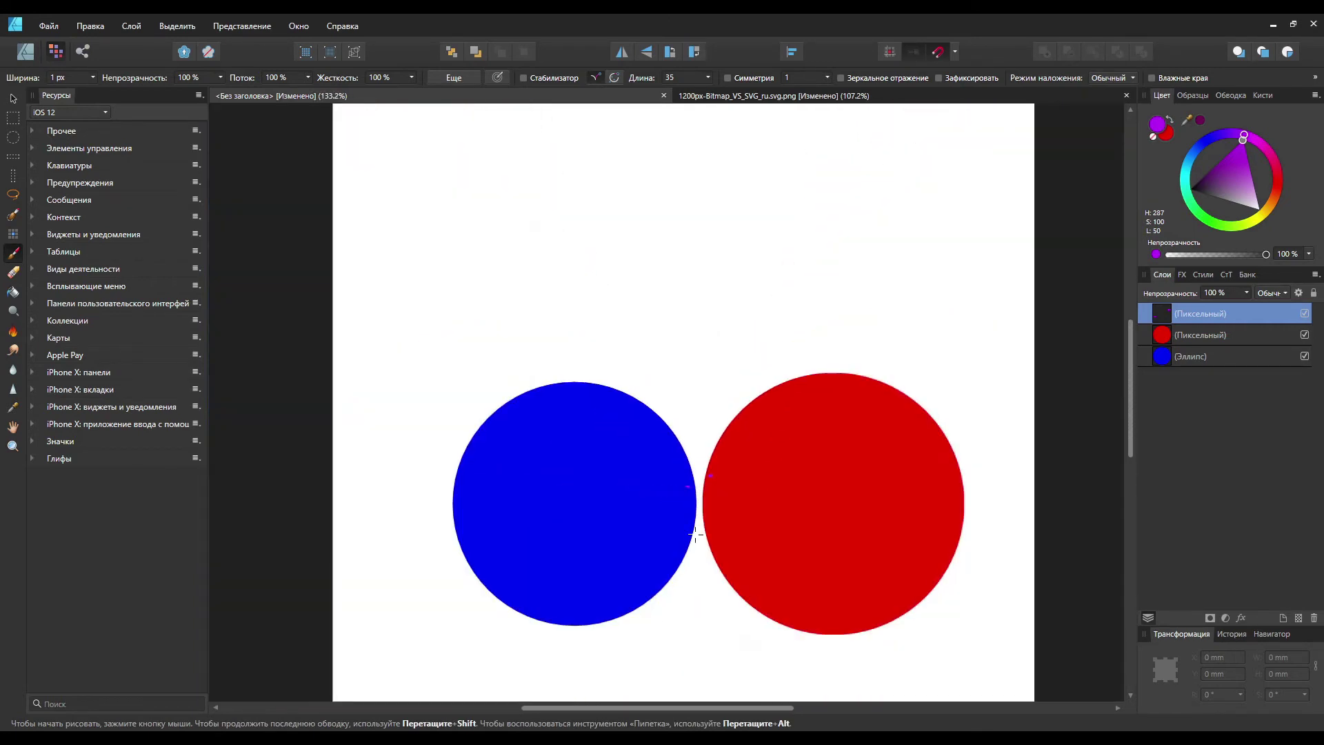
key(space)
drag(698, 573, 685, 428)
scroll(686, 464, up, 2)
scroll(685, 466, down, 2)
scroll(692, 496, up, 2)
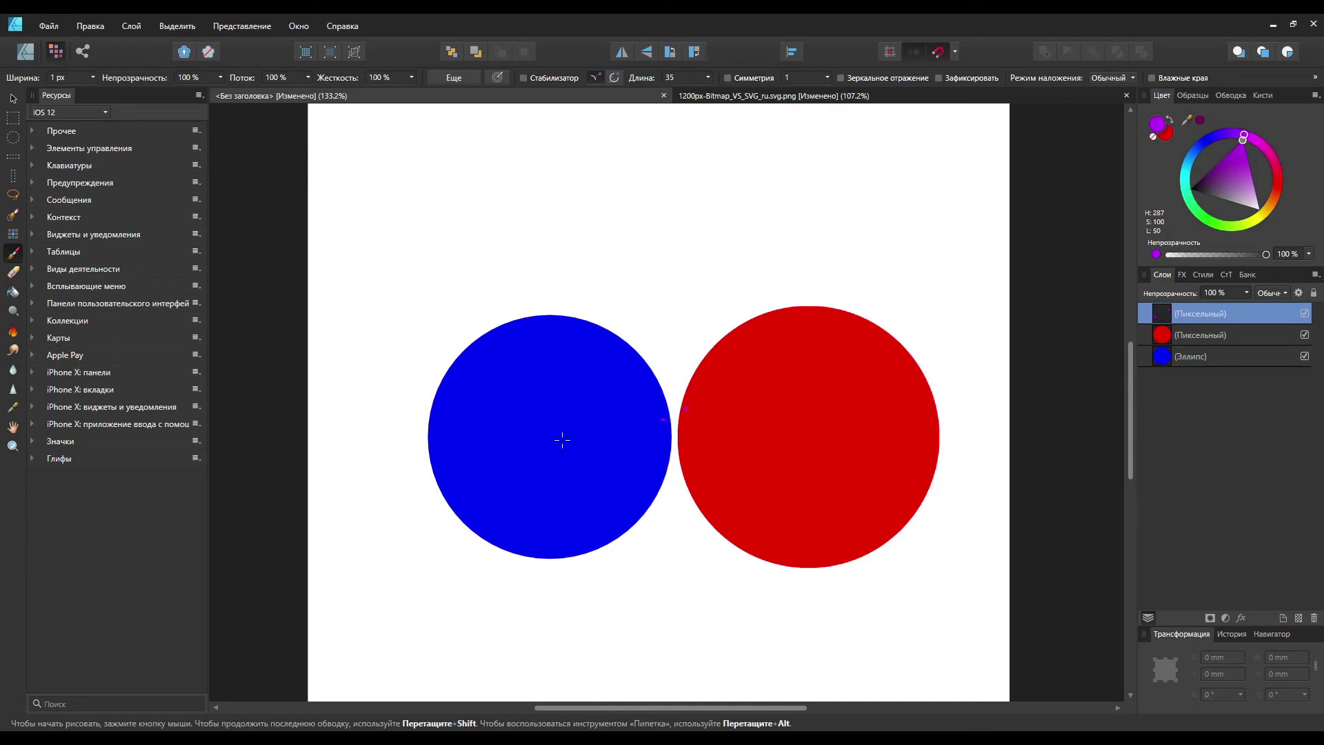
key(space)
drag(674, 292, 731, 259)
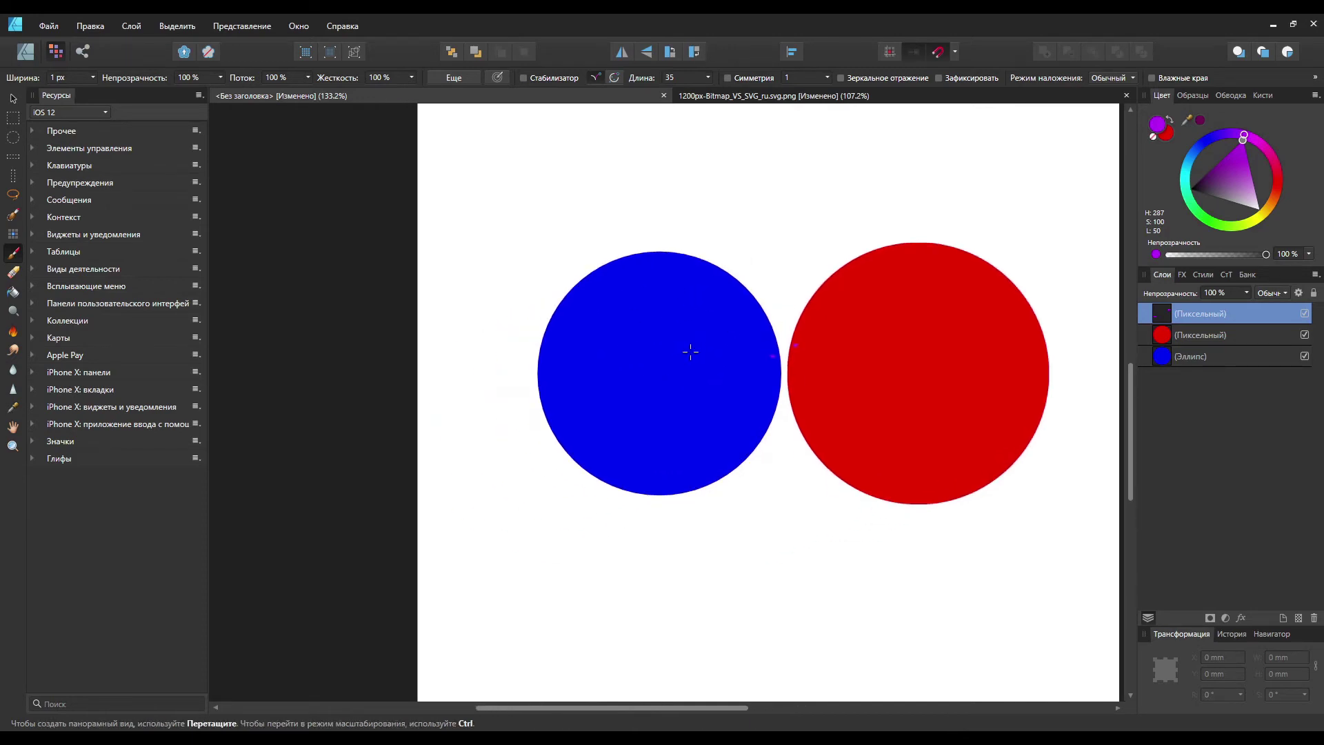
key(space)
drag(858, 207, 778, 266)
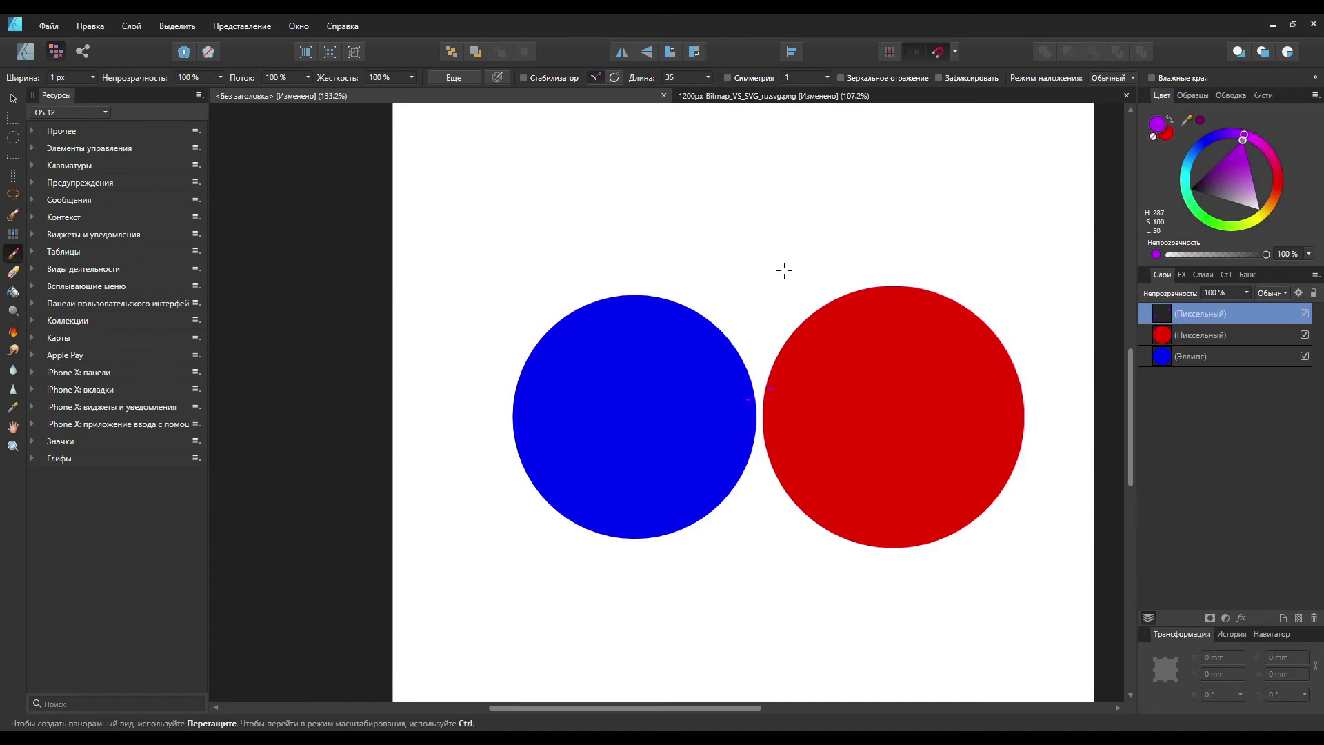
drag(772, 274, 690, 271)
Step: Examine the red circle's pixel edge against the blue circle's vector edge up close, ending with both circles in full view
scroll(673, 412, up, 12)
key(space)
drag(538, 264, 540, 496)
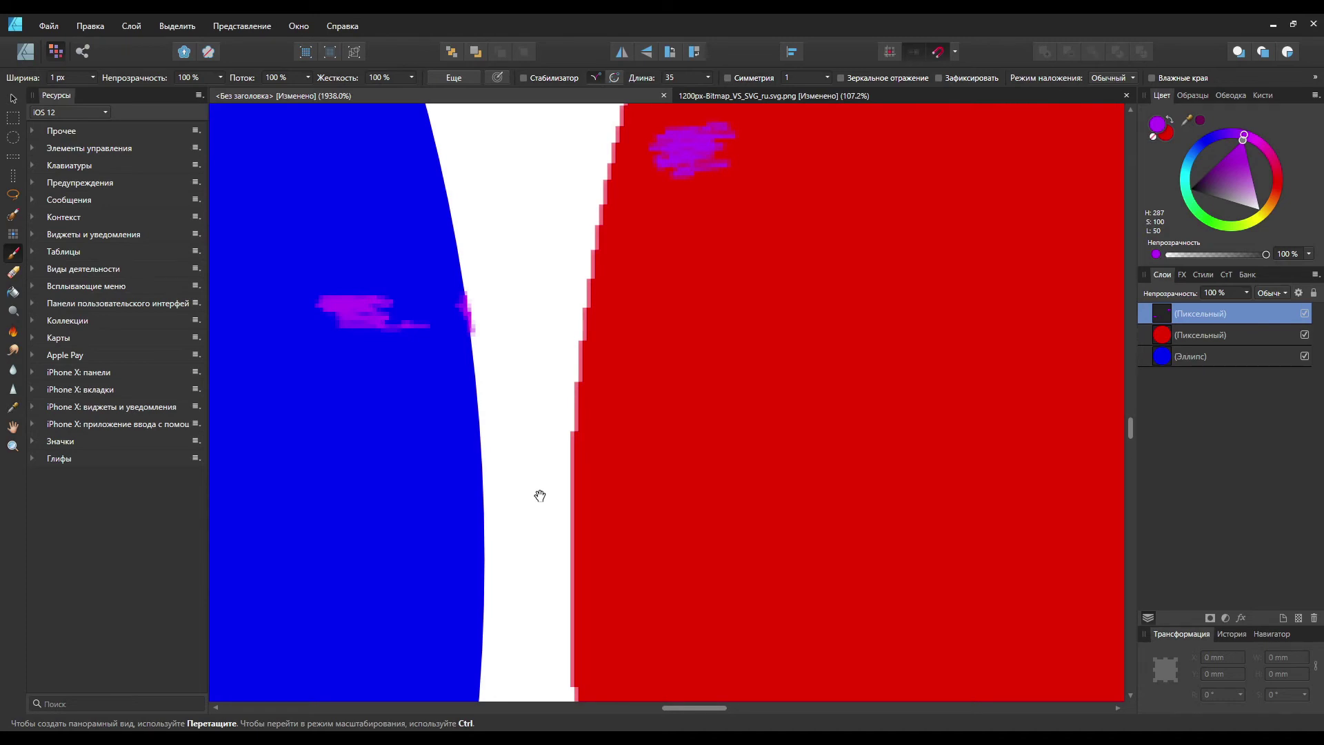
scroll(540, 496, up, 6)
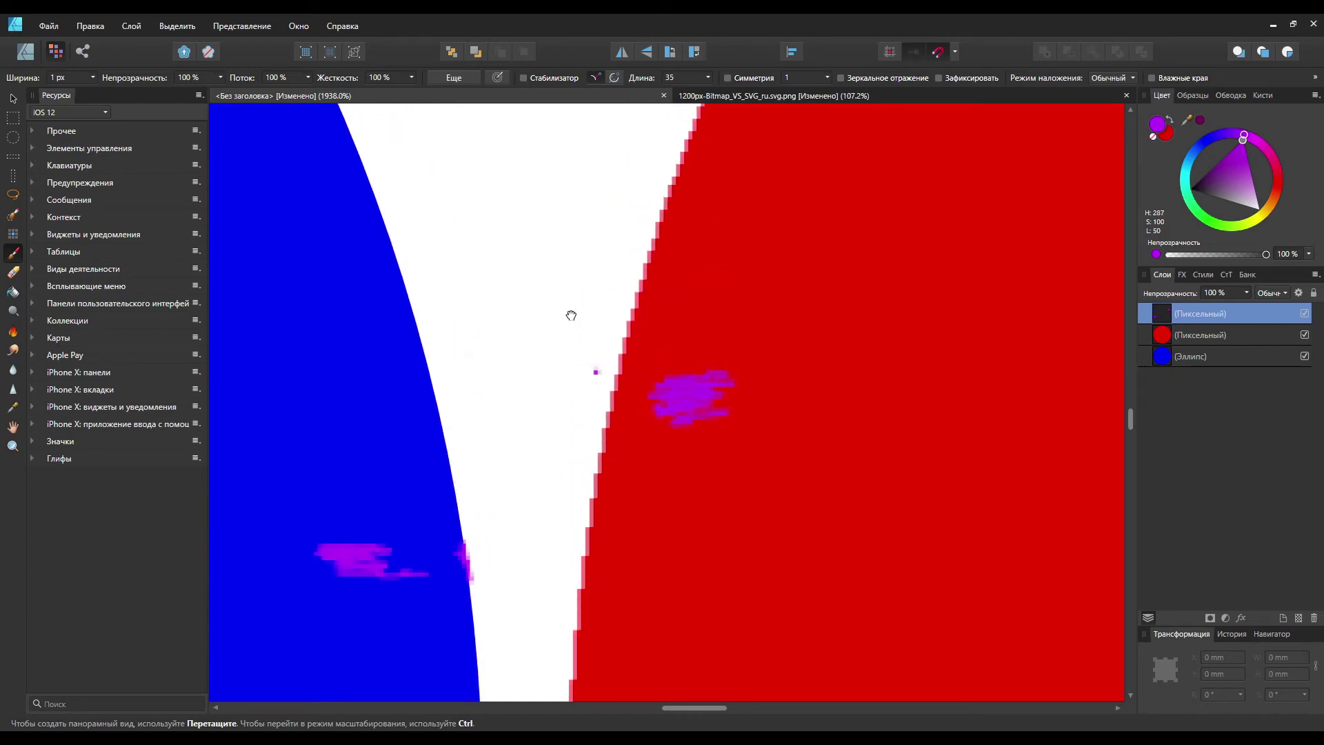
drag(571, 314, 509, 459)
scroll(620, 387, up, 5)
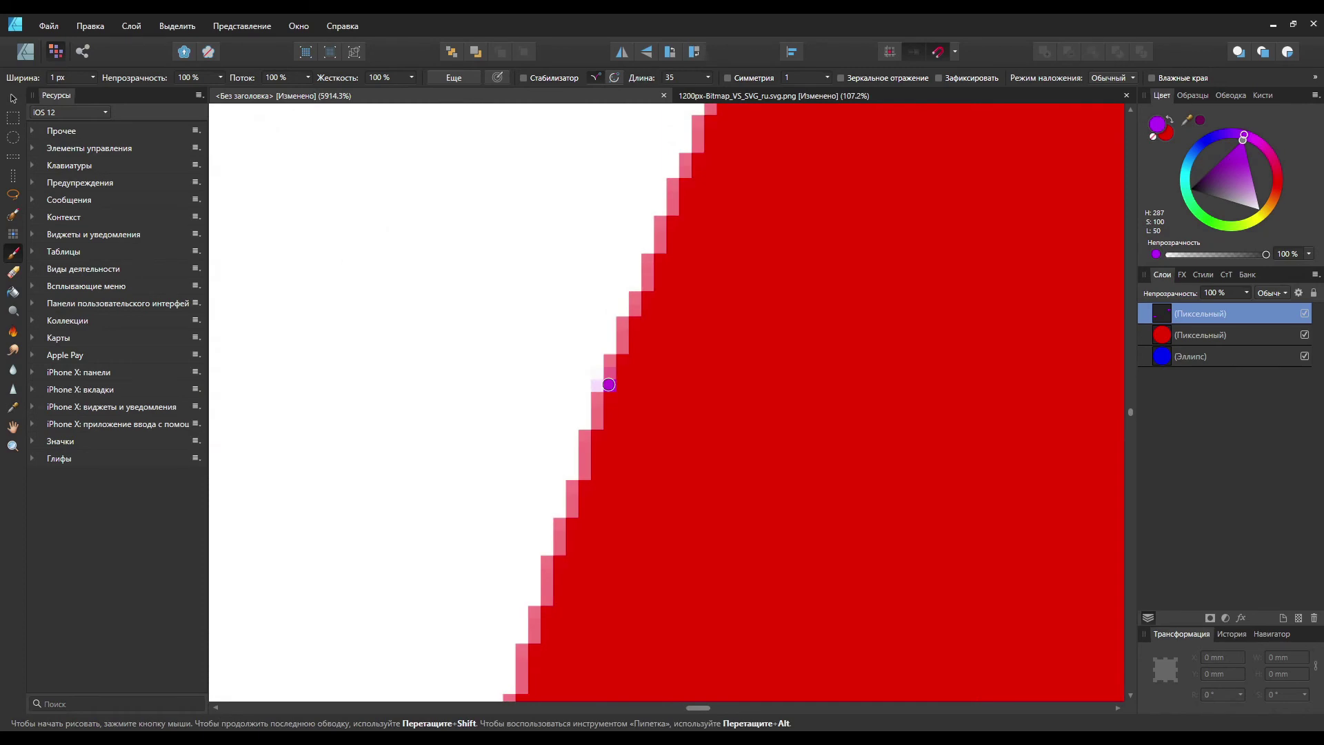
click(648, 436)
scroll(571, 420, down, 2)
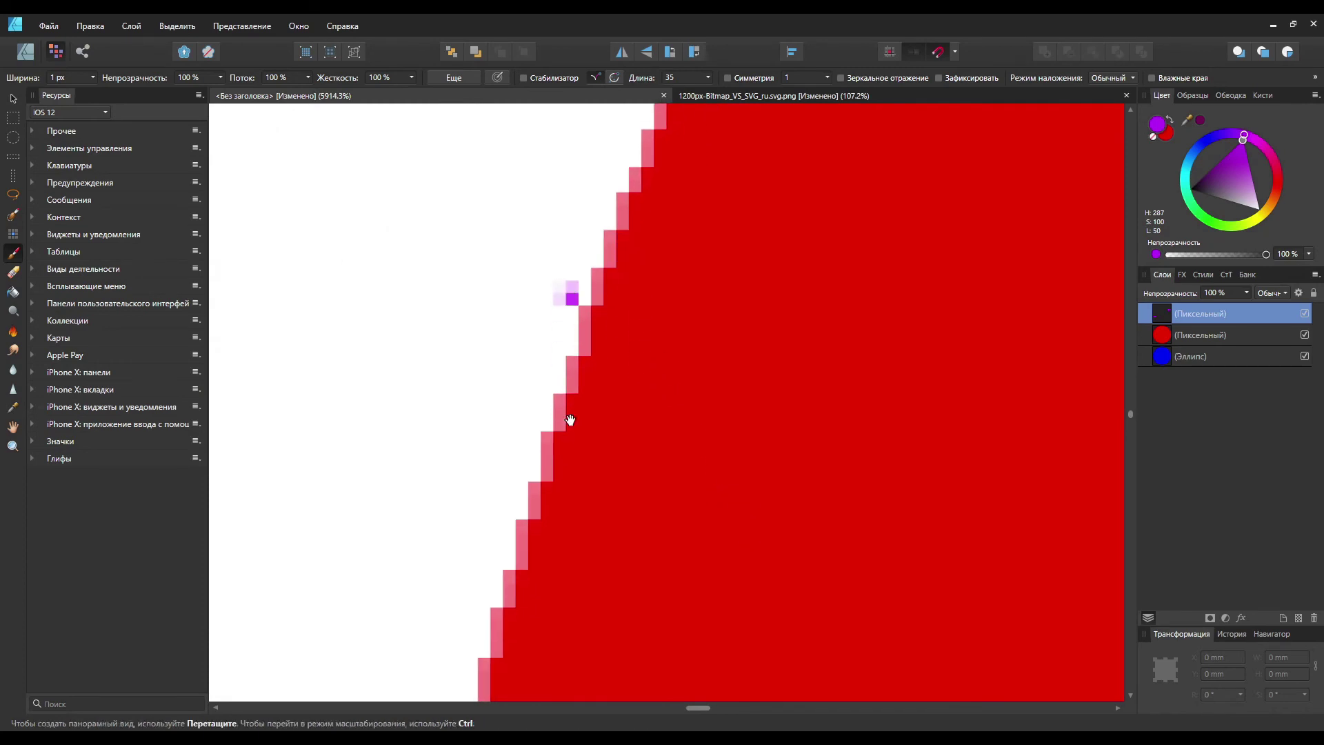
scroll(571, 420, down, 11)
scroll(571, 420, down, 5)
drag(564, 381, 671, 293)
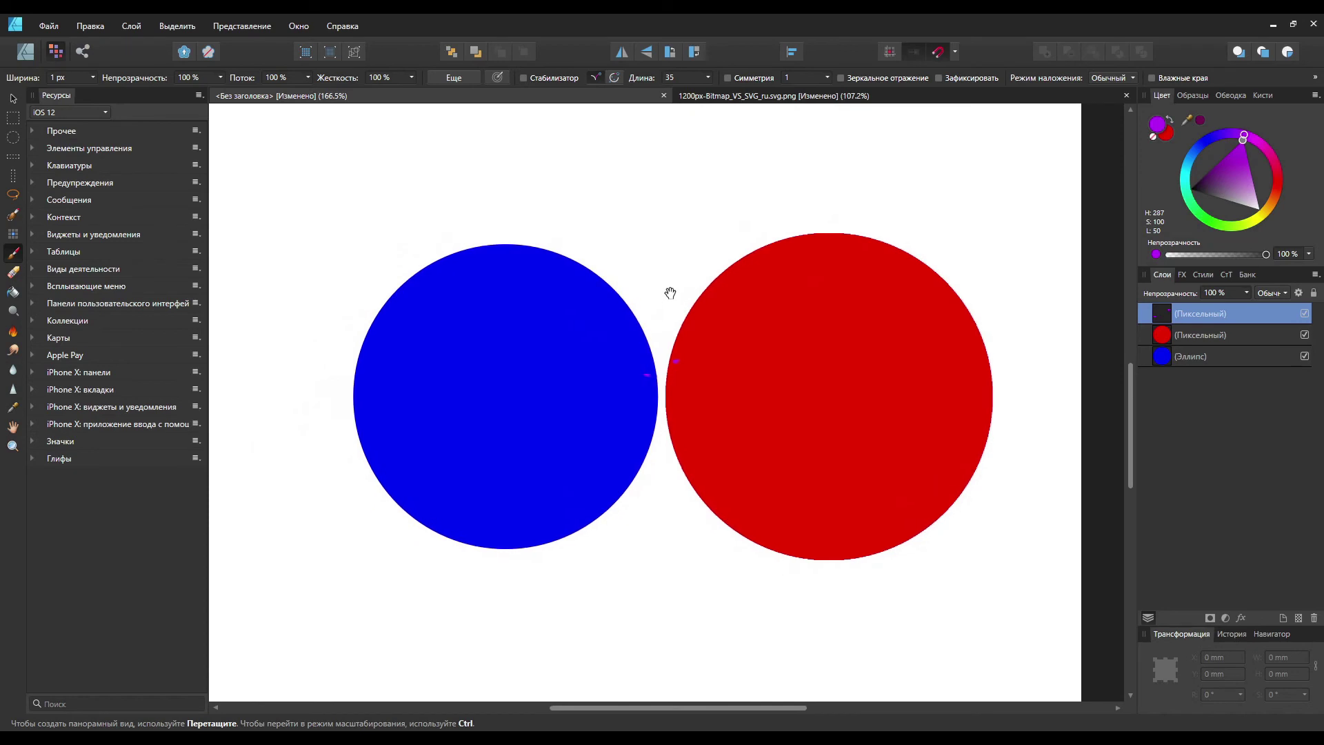
Step: Switch to the open document 1200px-Bitmap_VS_SVG_ru.svg.png with the raster and vector comparison
click(767, 97)
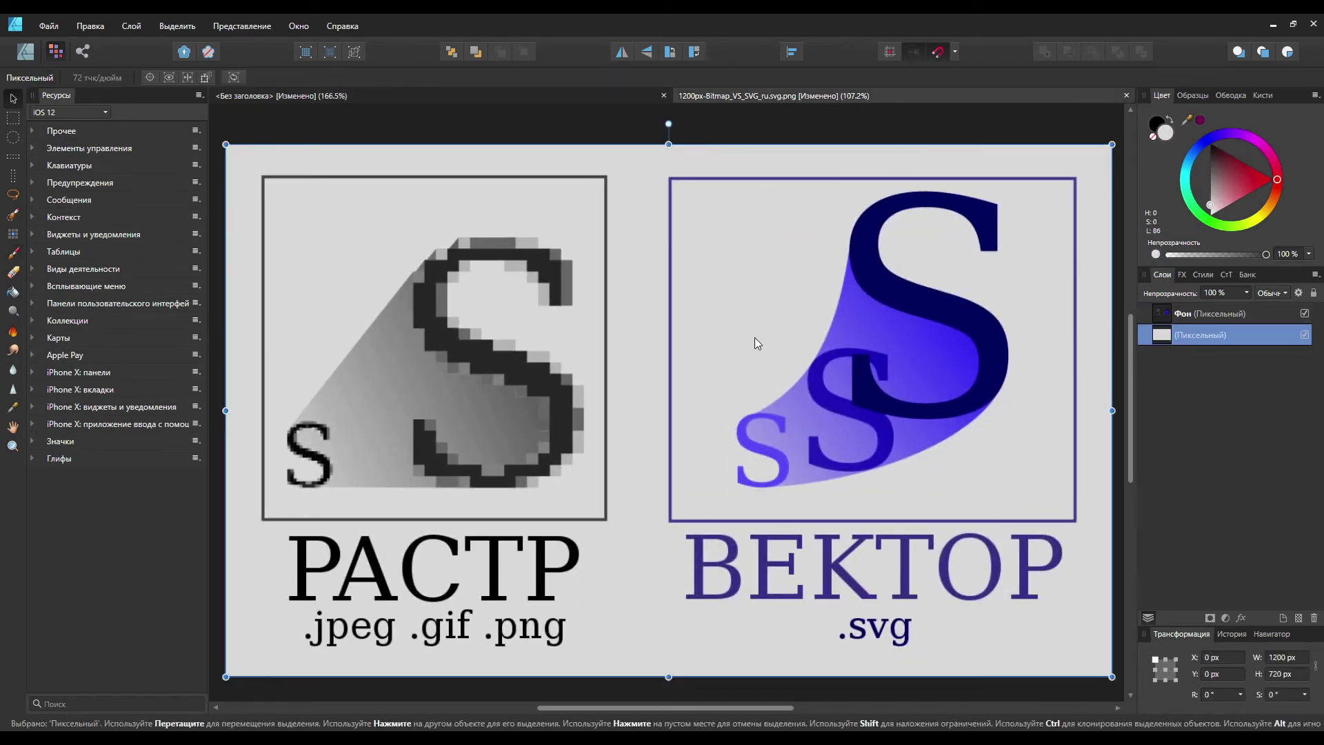